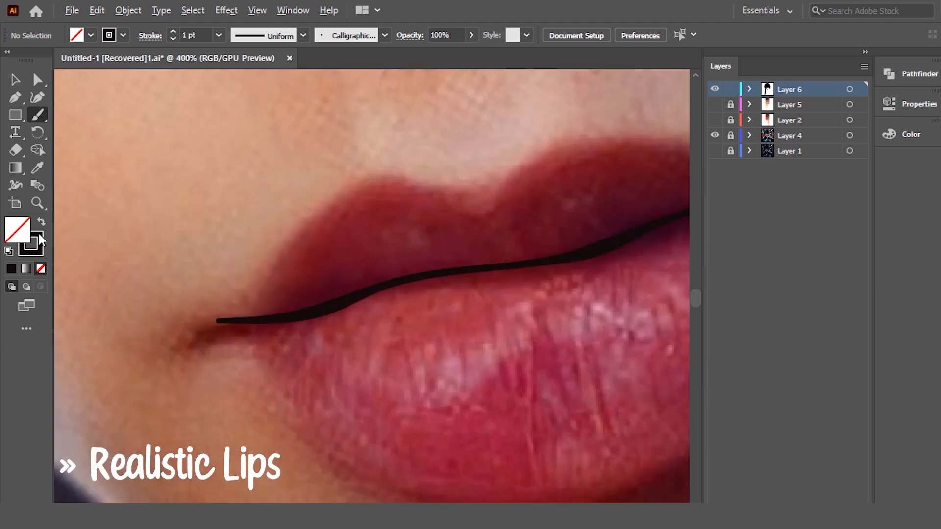
# - Rework the black mouth line with the Paintbrush, extending its left end to the mouth corner and thickening it along the right half
pyautogui.click(15, 80)
pyautogui.hotkey('ctrl', 'a')
pyautogui.press('b')
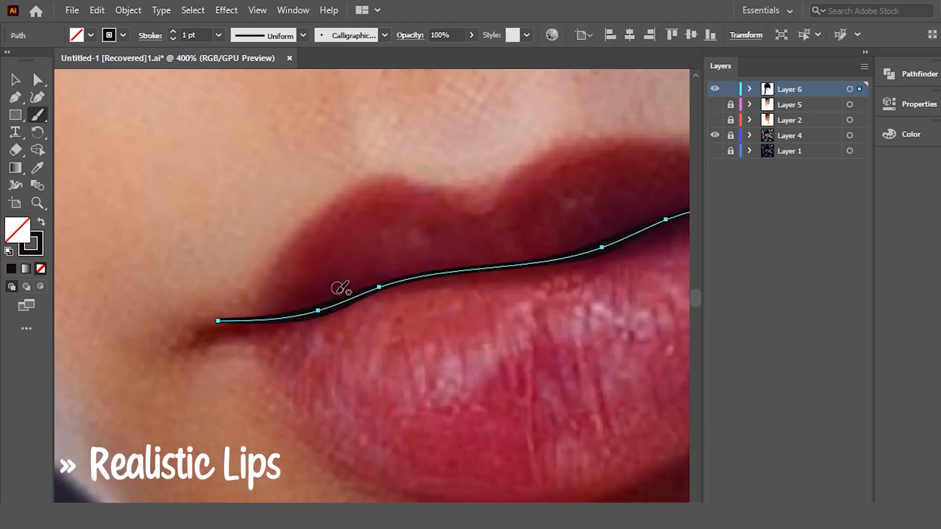
pyautogui.moveTo(237, 332); pyautogui.dragTo(188, 330)
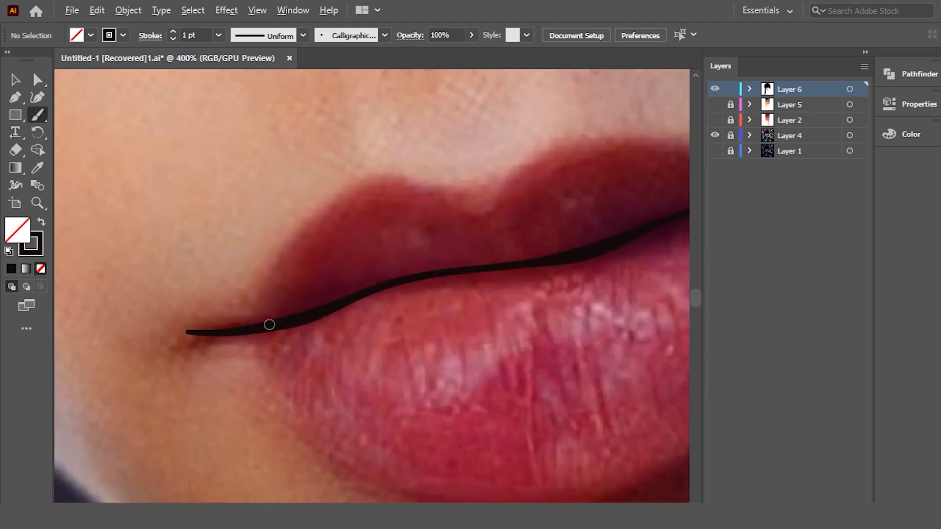
pyautogui.scroll(-3, 277, 324)
pyautogui.scroll(5, 393, 321)
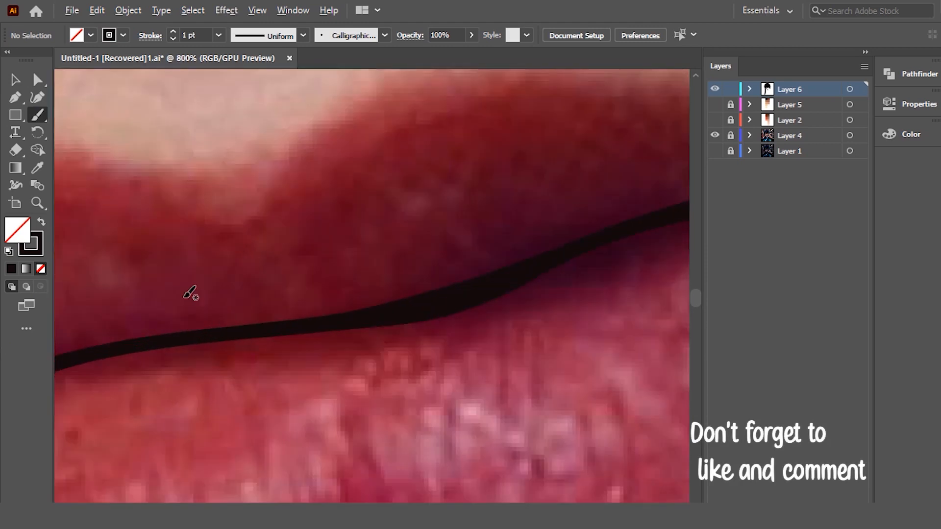
pyautogui.scroll(-3, 439, 265)
pyautogui.scroll(2, 493, 283)
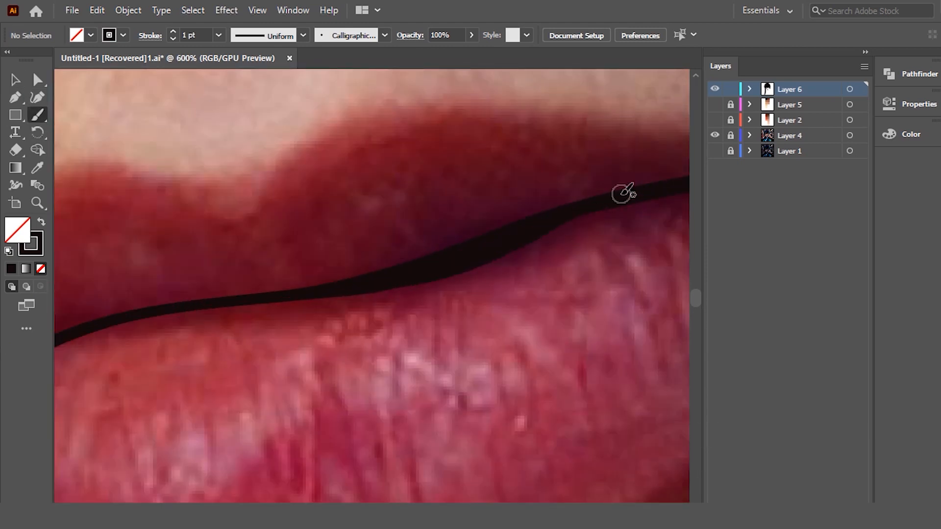
pyautogui.scroll(-3, 620, 196)
pyautogui.scroll(2, 634, 184)
pyautogui.scroll(-2, 411, 206)
pyautogui.scroll(1, 535, 194)
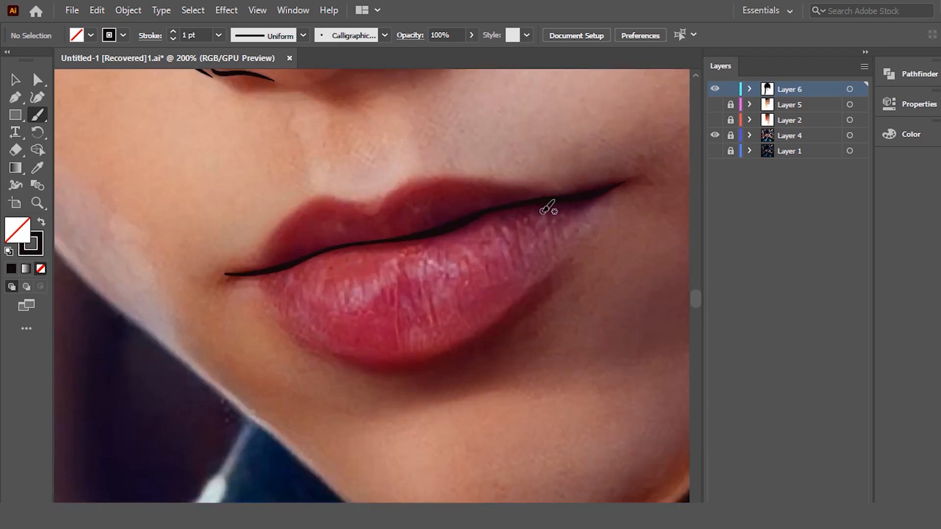
# - Paint a tapered curved contour stroke along the bottom edge of the lower lip, undoing and redrawing it until it fits
pyautogui.scroll(-1, 568, 202)
pyautogui.scroll(1, 559, 271)
pyautogui.moveTo(256, 384)
pyautogui.mouseDown()
pyautogui.moveTo(275, 388)
pyautogui.moveTo(326, 388)
pyautogui.moveTo(443, 348)
pyautogui.mouseUp()
pyautogui.hotkey('ctrl', 'z')
pyautogui.moveTo(488, 313)
pyautogui.mouseDown()
pyautogui.moveTo(400, 377)
pyautogui.moveTo(311, 403)
pyautogui.moveTo(412, 384)
pyautogui.moveTo(495, 320)
pyautogui.moveTo(401, 380)
pyautogui.moveTo(345, 395)
pyautogui.moveTo(270, 383)
pyautogui.mouseUp()
pyautogui.hotkey('ctrl', 'z')
# - Try several short diagonal hatch strokes beneath the lower-lip contour, keeping one close to it and undoing the extra strokes
pyautogui.hotkey('ctrl', 'z')
pyautogui.hotkey('ctrl', 'z')
pyautogui.moveTo(475, 331)
pyautogui.mouseDown()
pyautogui.moveTo(348, 390)
pyautogui.moveTo(229, 378)
pyautogui.mouseUp()
pyautogui.moveTo(427, 379)
pyautogui.mouseDown()
pyautogui.moveTo(346, 397)
pyautogui.moveTo(340, 413)
pyautogui.mouseUp()
pyautogui.hotkey('ctrl', 'z')
pyautogui.hotkey('ctrl', 'z')
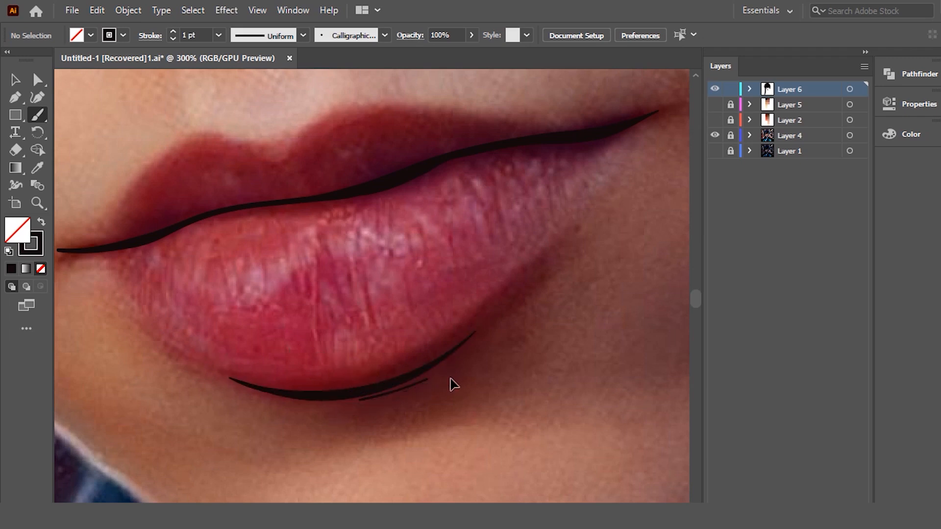
pyautogui.hotkey('ctrl', 'z')
pyautogui.moveTo(461, 356); pyautogui.dragTo(366, 428)
pyautogui.hotkey('ctrl', 'z')
pyautogui.hotkey('ctrl', 'z')
pyautogui.moveTo(455, 358); pyautogui.dragTo(336, 429)
pyautogui.hotkey('ctrl', 'z')
pyautogui.moveTo(450, 358)
pyautogui.mouseDown()
pyautogui.moveTo(347, 406)
pyautogui.moveTo(360, 413)
pyautogui.moveTo(352, 433)
pyautogui.mouseUp()
pyautogui.hotkey('ctrl', '1')
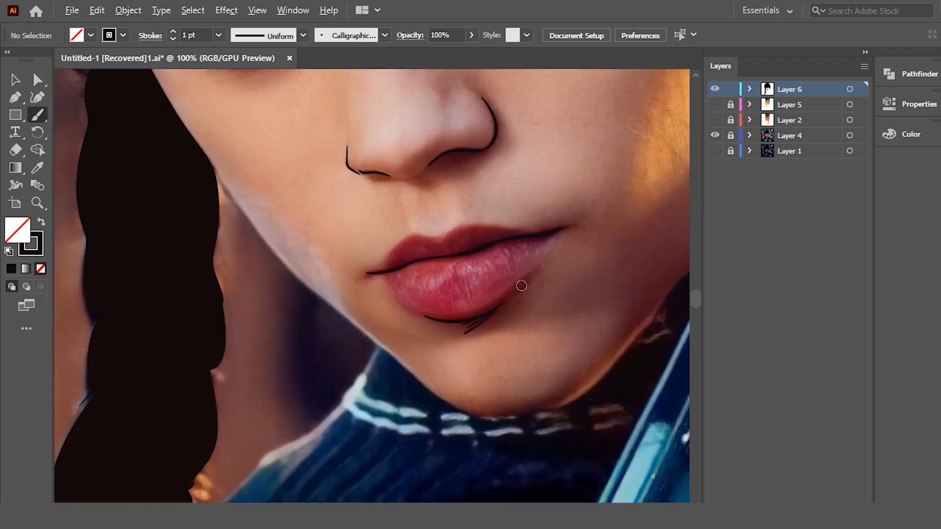
pyautogui.scroll(4, 514, 293)
pyautogui.hotkey('ctrl', 'z')
pyautogui.hotkey('ctrl', 'z')
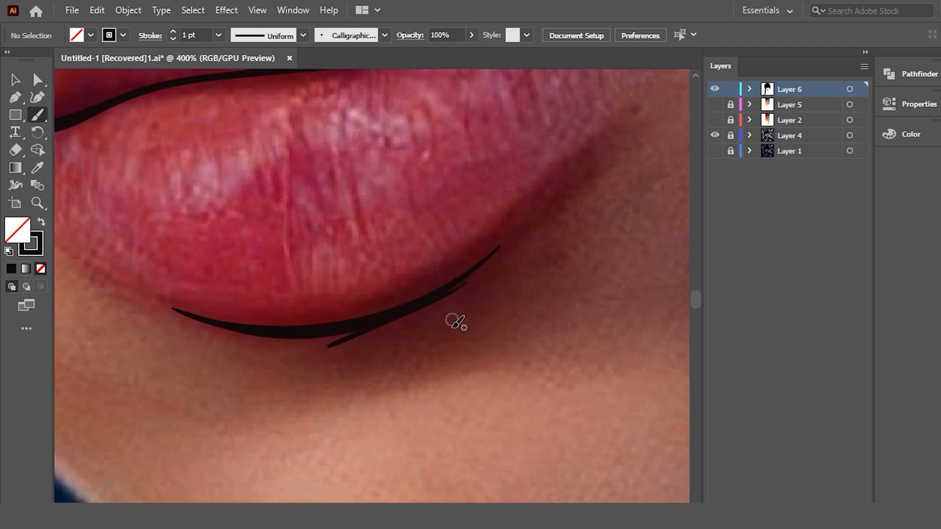
# - Add more parallel diagonal hatch strokes beside the existing one to build the shadow under the lower lip
pyautogui.moveTo(441, 308); pyautogui.dragTo(357, 348)
pyautogui.hotkey('ctrl', 'z')
pyautogui.moveTo(476, 288); pyautogui.dragTo(361, 348)
pyautogui.hotkey('ctrl', 'z')
pyautogui.moveTo(473, 294)
pyautogui.mouseDown()
pyautogui.moveTo(359, 350)
pyautogui.moveTo(379, 352)
pyautogui.mouseUp()
pyautogui.moveTo(475, 297); pyautogui.dragTo(378, 349)
pyautogui.scroll(-4, 392, 304)
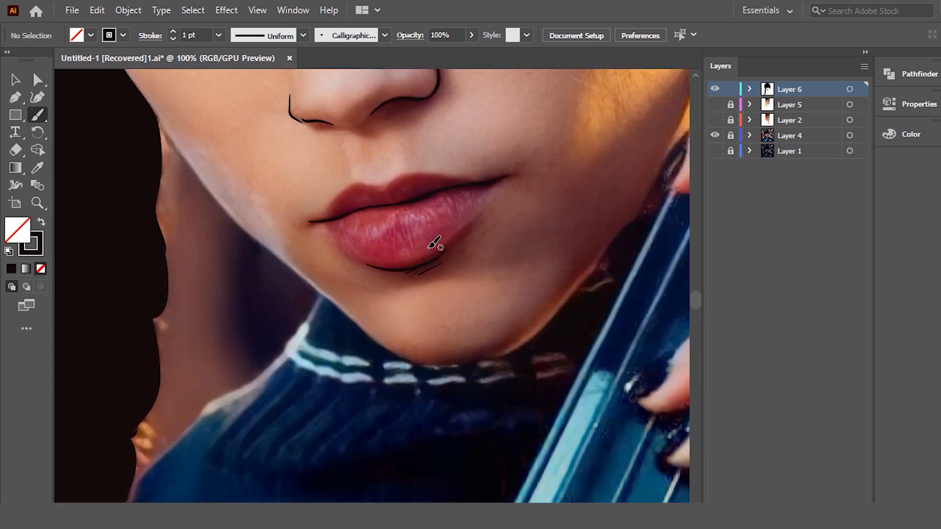
# - Paint a short slanted philtrum stroke between the nose and the upper lip, undoing the unsuitable attempts
pyautogui.scroll(1, 401, 148)
pyautogui.scroll(1, 401, 148)
pyautogui.scroll(-1, 362, 169)
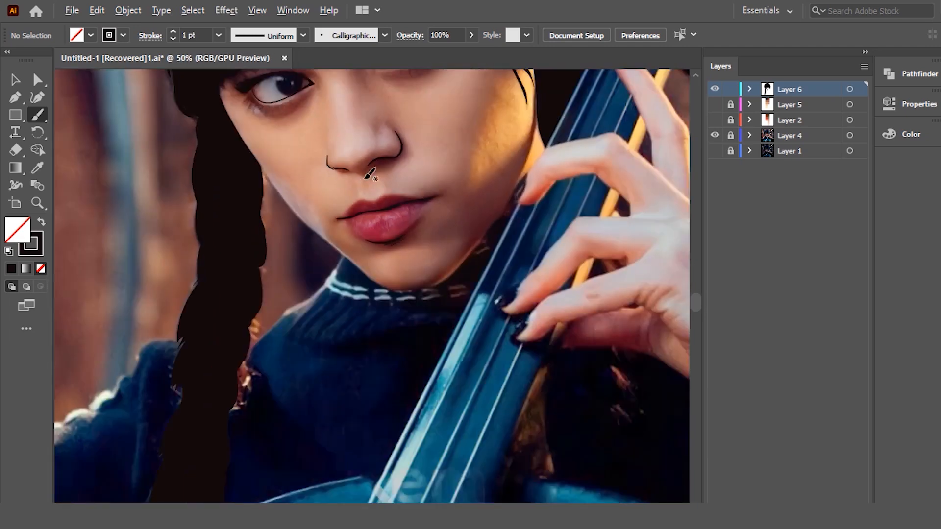
pyautogui.scroll(3, 373, 196)
pyautogui.scroll(1, 381, 201)
pyautogui.moveTo(312, 227); pyautogui.dragTo(326, 294)
pyautogui.hotkey('ctrl', 'z')
pyautogui.moveTo(305, 199)
pyautogui.mouseDown()
pyautogui.moveTo(329, 288)
pyautogui.moveTo(427, 327)
pyautogui.moveTo(378, 315)
pyautogui.moveTo(422, 314)
pyautogui.moveTo(399, 326)
pyautogui.moveTo(444, 297)
pyautogui.mouseUp()
pyautogui.hotkey('ctrl', 'z')
pyautogui.hotkey('ctrl', 'z')
pyautogui.moveTo(436, 207); pyautogui.dragTo(444, 251)
pyautogui.hotkey('ctrl', 'z')
pyautogui.hotkey('ctrl', 'z')
pyautogui.moveTo(420, 195)
pyautogui.mouseDown()
pyautogui.moveTo(436, 275)
pyautogui.moveTo(442, 264)
pyautogui.mouseUp()
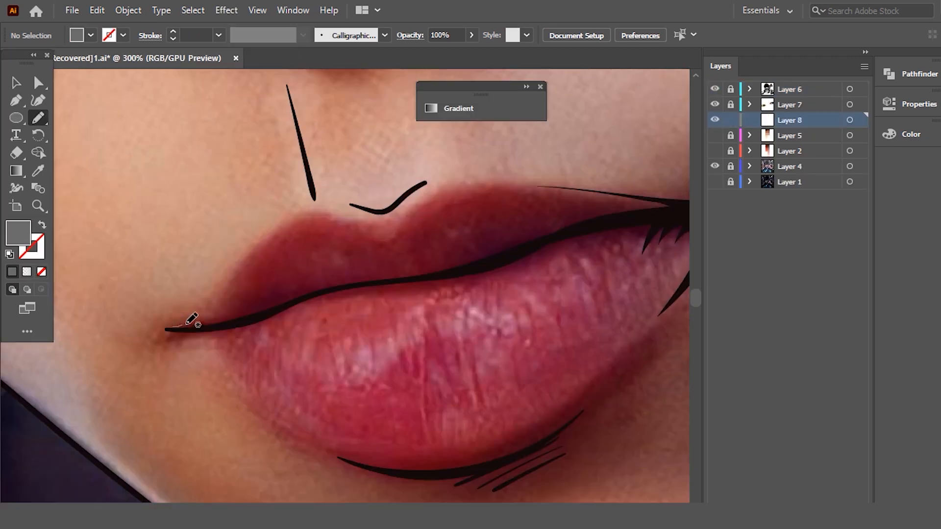
# - Trace the left edge of the upper lip on Layer 8 with the Pencil tool, from the mouth corner to the cupid's bow
pyautogui.moveTo(327, 214); pyautogui.dragTo(366, 215)
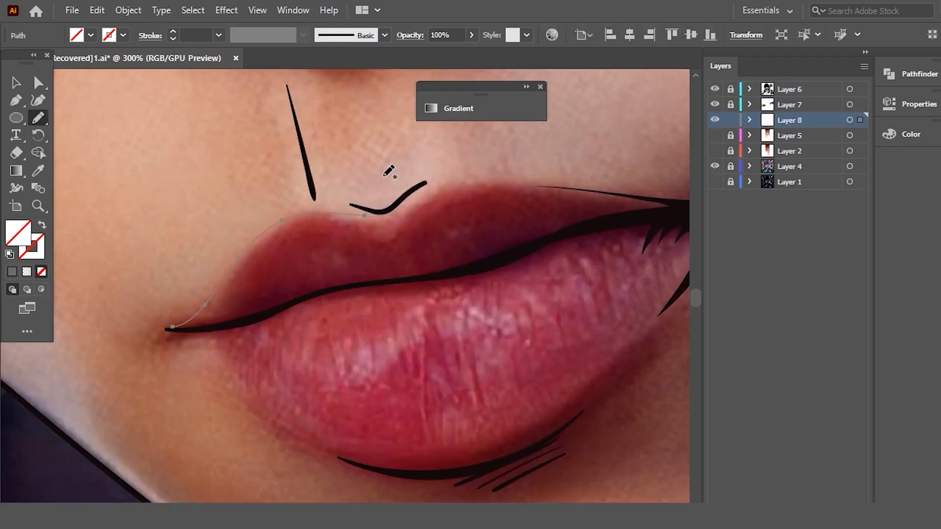
pyautogui.scroll(-2, 410, 192)
pyautogui.scroll(1, 529, 223)
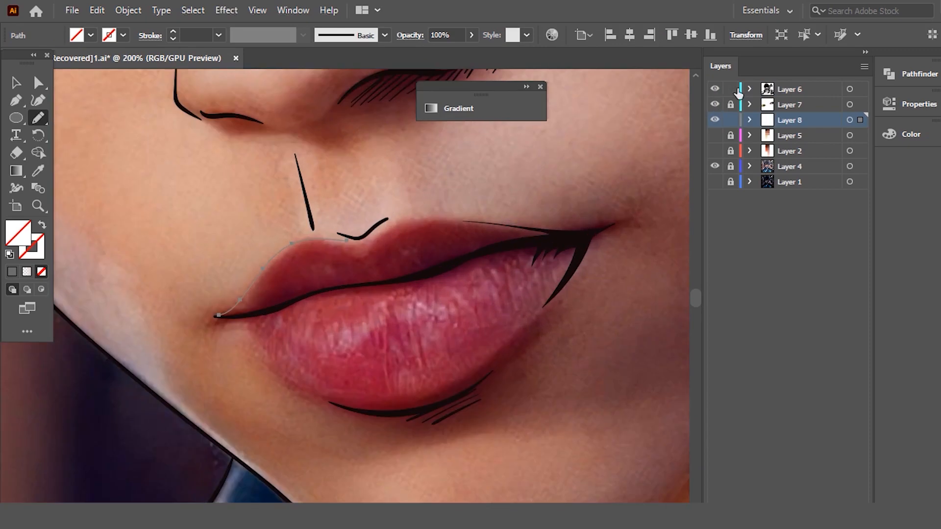
# - Fit the cupid's bow stroke on Layer 6 closer to the upper lip's edge, relock Layer 6 and make Layer 8 active
pyautogui.scroll(3, 249, 199)
pyautogui.press('v')
pyautogui.moveTo(631, 318); pyautogui.dragTo(537, 310)
pyautogui.scroll(-2, 524, 286)
pyautogui.scroll(2, 540, 307)
pyautogui.moveTo(438, 327); pyautogui.dragTo(447, 333)
pyautogui.click(462, 250)
pyautogui.scroll(-3, 600, 189)
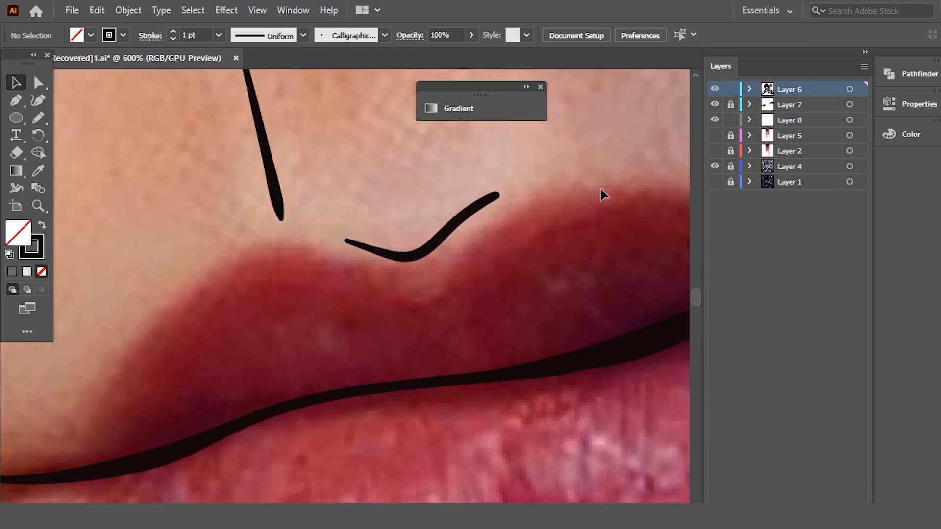
pyautogui.click(730, 105)
pyautogui.click(767, 122)
pyautogui.scroll(-3, 433, 289)
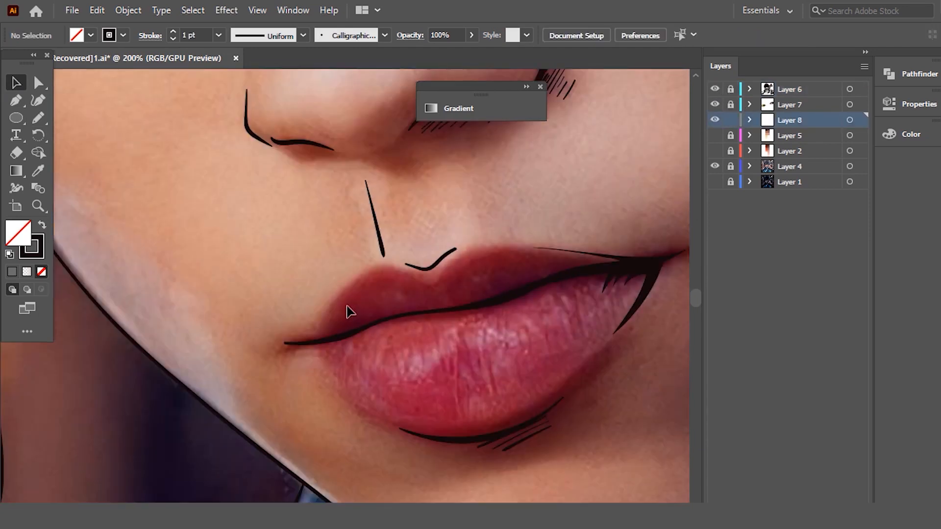
# - Give the traced upper-lip path a 0.25 pt black stroke
pyautogui.click(328, 307)
pyautogui.hotkey('ctrl', '+')
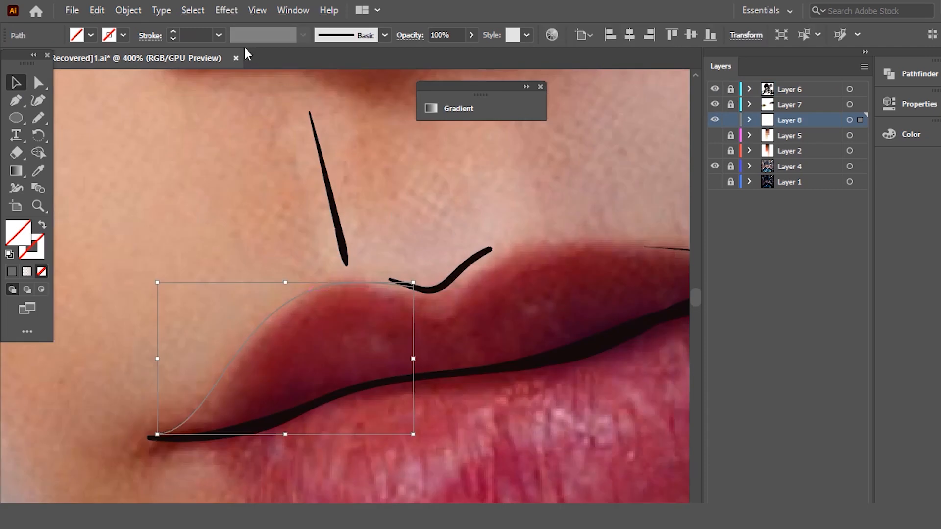
pyautogui.click(218, 35)
pyautogui.click(242, 51)
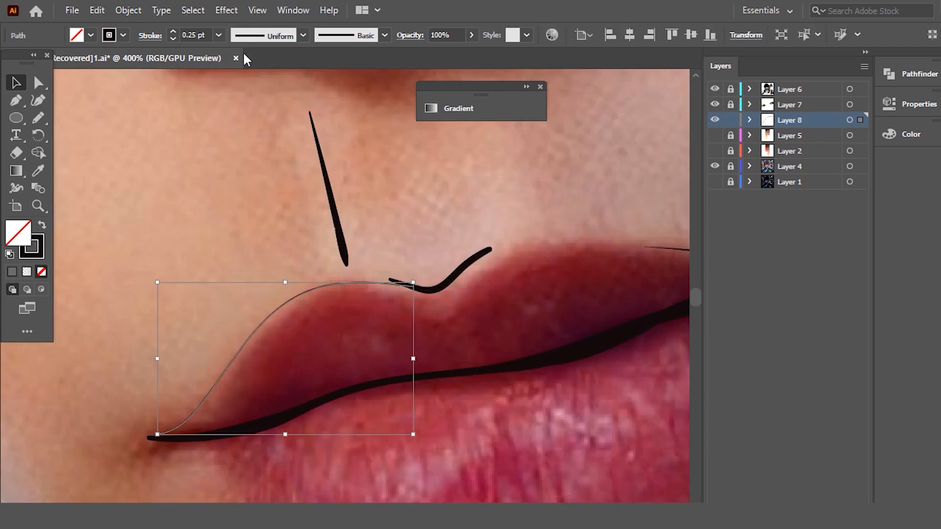
# - Continue the Pencil outline across the cupid's bow and along the upper lip's right half toward the right mouth corner
pyautogui.press('n')
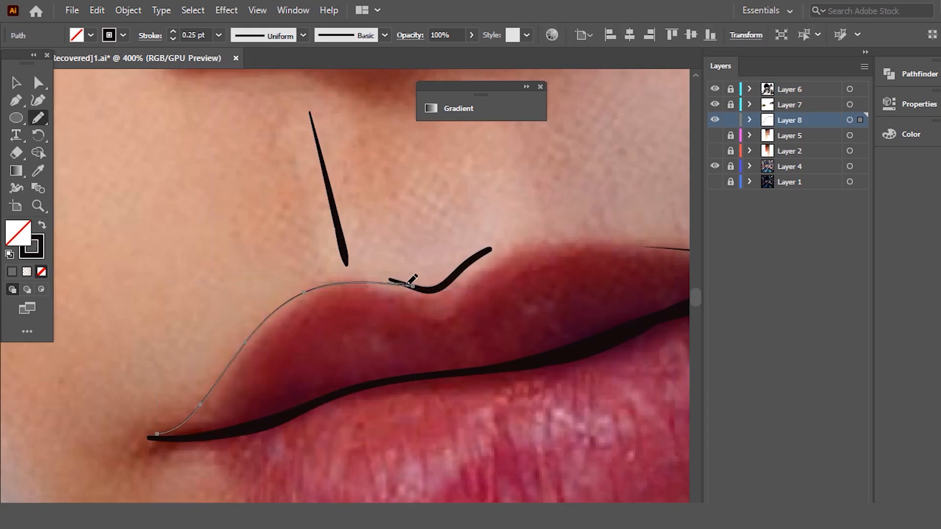
pyautogui.moveTo(663, 248); pyautogui.dragTo(666, 249)
pyautogui.scroll(-7, 653, 240)
pyautogui.scroll(2, 499, 275)
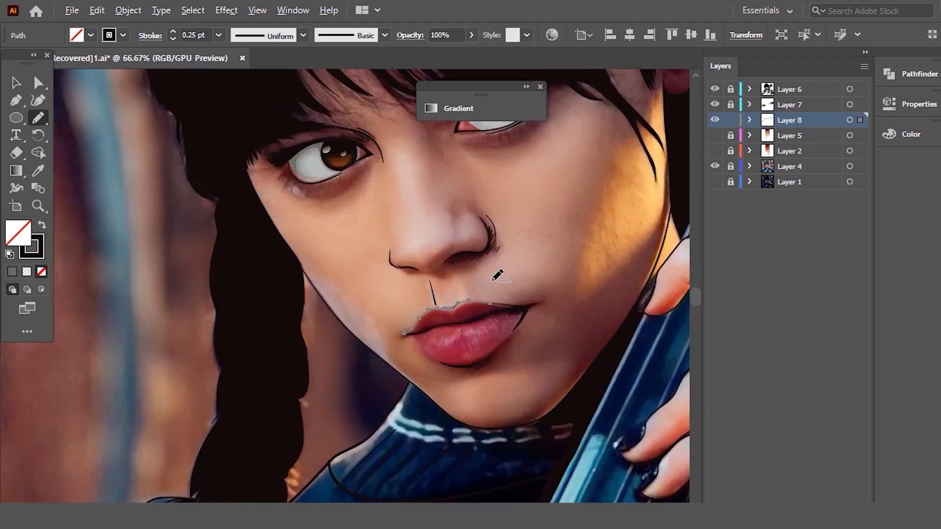
pyautogui.scroll(5, 485, 268)
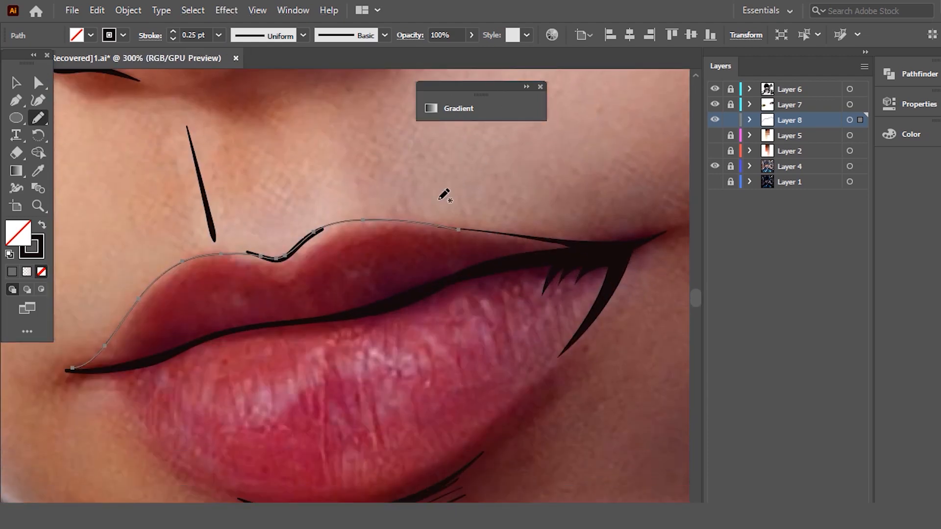
pyautogui.moveTo(531, 235); pyautogui.dragTo(581, 243)
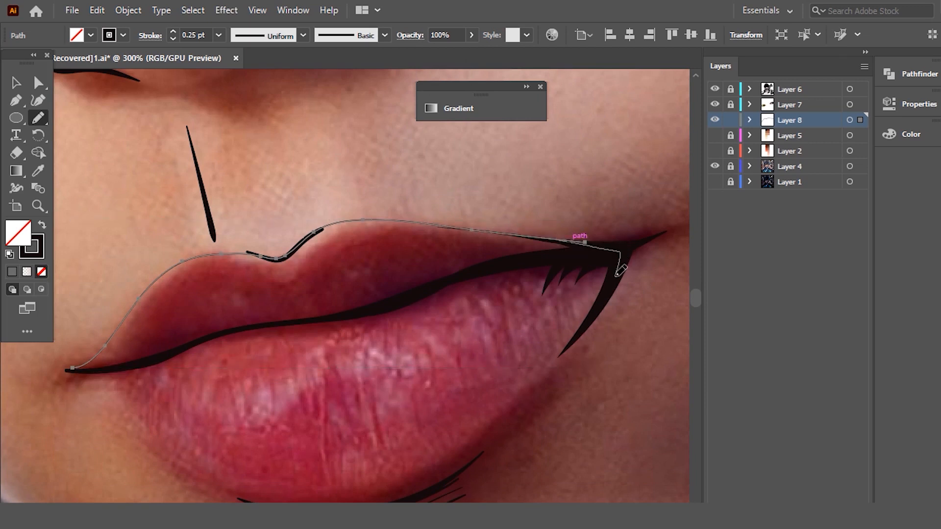
# - Trace around the right mouth corner and along the lower lip, closing the lip outline at the left mouth corner
pyautogui.moveTo(563, 365); pyautogui.dragTo(561, 366)
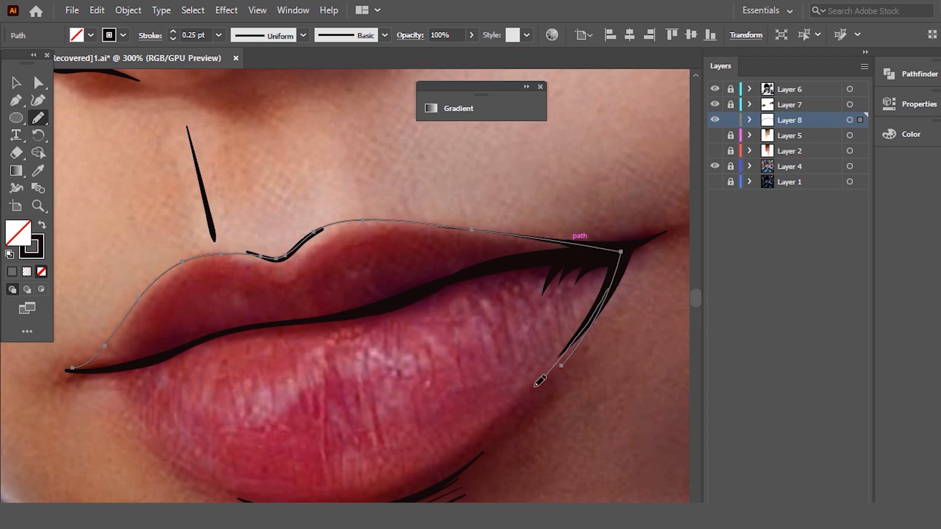
pyautogui.moveTo(488, 435); pyautogui.dragTo(487, 435)
pyautogui.hotkey('ctrl', 'z')
pyautogui.moveTo(617, 264)
pyautogui.mouseDown()
pyautogui.moveTo(596, 317)
pyautogui.moveTo(513, 429)
pyautogui.mouseUp()
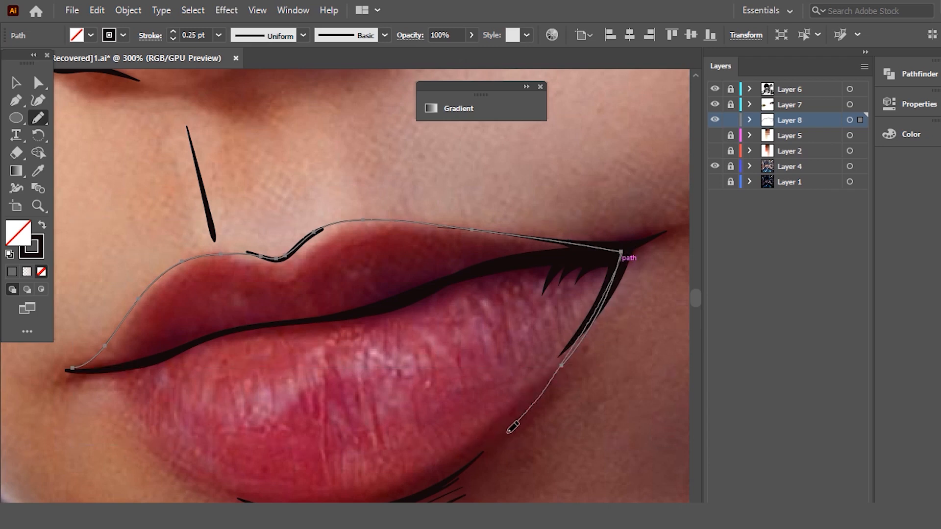
pyautogui.moveTo(234, 486); pyautogui.dragTo(181, 460)
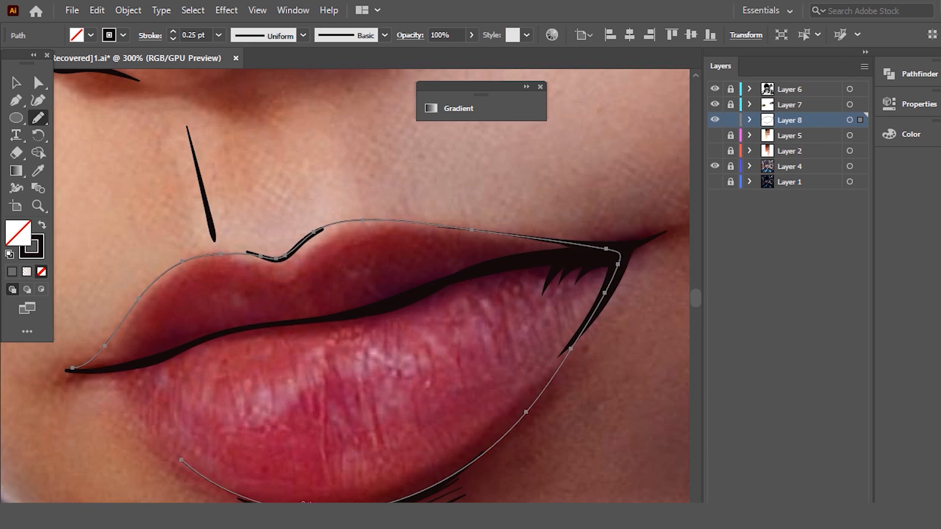
pyautogui.moveTo(97, 352)
pyautogui.mouseDown()
pyautogui.moveTo(106, 343)
pyautogui.moveTo(117, 381)
pyautogui.moveTo(109, 345)
pyautogui.mouseUp()
# - Redraw the lip outline's right corner and lower-right edge with the Pencil tool so it follows the lip, and deselect it
pyautogui.moveTo(416, 490); pyautogui.dragTo(418, 495)
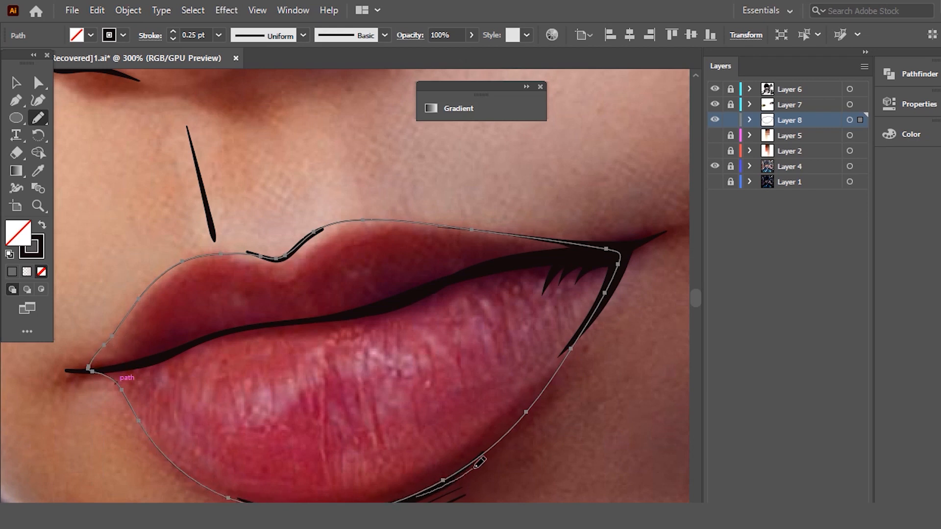
pyautogui.moveTo(624, 249); pyautogui.dragTo(621, 251)
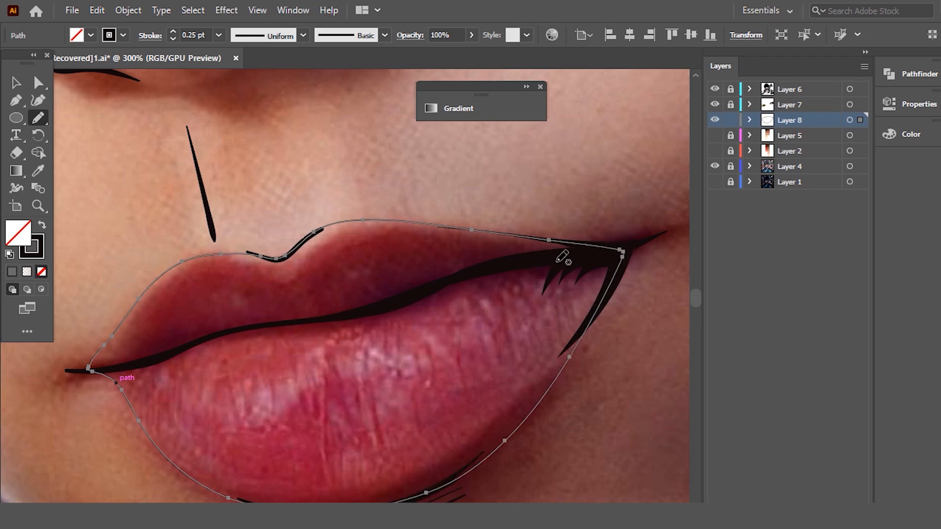
pyautogui.scroll(-3, 541, 252)
pyautogui.scroll(3, 524, 289)
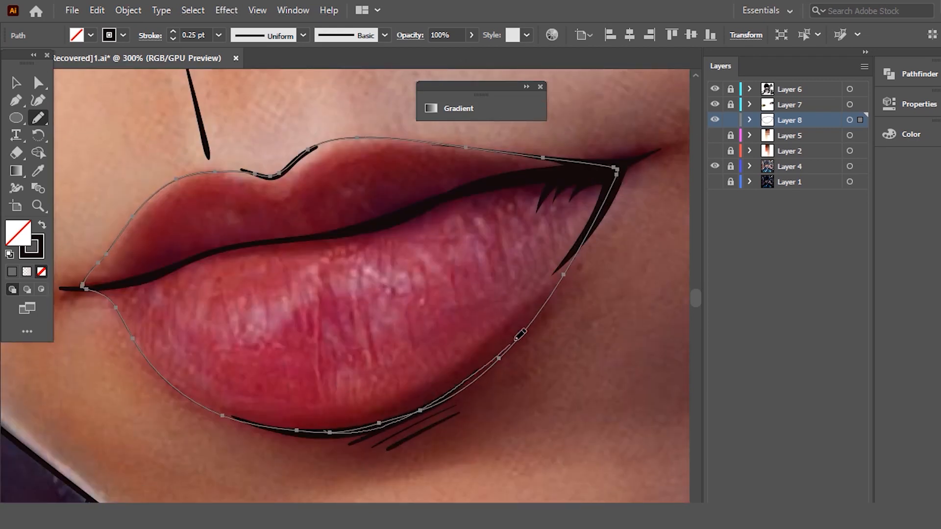
pyautogui.moveTo(571, 272)
pyautogui.mouseDown()
pyautogui.moveTo(583, 247)
pyautogui.moveTo(551, 308)
pyautogui.mouseUp()
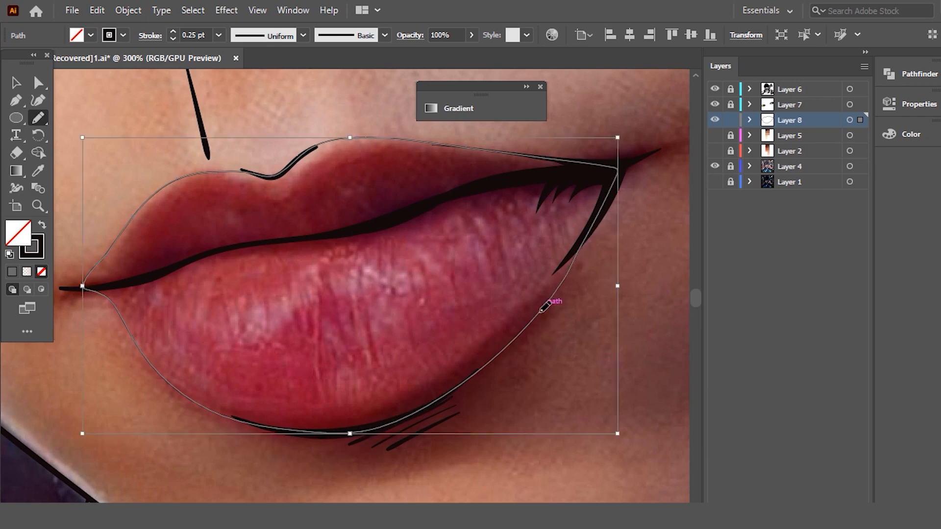
pyautogui.scroll(-1, 562, 220)
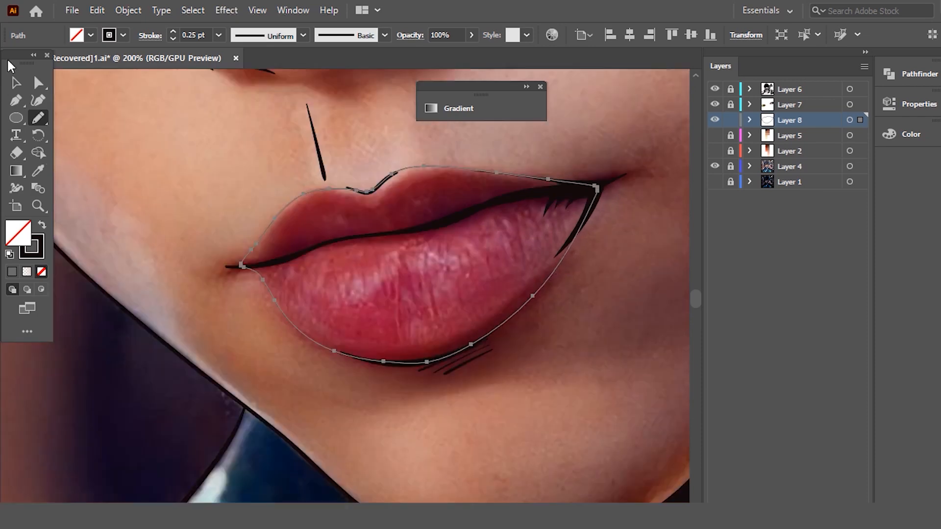
pyautogui.click(16, 81)
pyautogui.click(408, 216)
# - Draw a jagged shadow shape around the mouth line and lower-lip rim with the Pencil tool, overlapping the outside of the lip outline
pyautogui.scroll(2, 408, 216)
pyautogui.scroll(1, 404, 225)
pyautogui.scroll(-1, 401, 232)
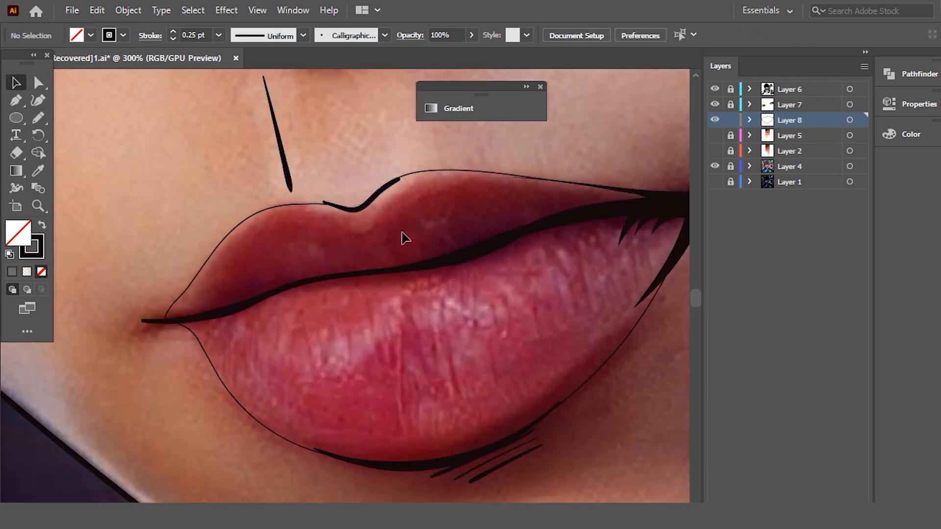
pyautogui.press('n')
pyautogui.moveTo(534, 174)
pyautogui.mouseDown()
pyautogui.moveTo(563, 195)
pyautogui.moveTo(368, 262)
pyautogui.moveTo(391, 259)
pyautogui.moveTo(268, 290)
pyautogui.moveTo(284, 275)
pyautogui.moveTo(228, 298)
pyautogui.moveTo(231, 281)
pyautogui.moveTo(223, 282)
pyautogui.moveTo(287, 214)
pyautogui.moveTo(311, 205)
pyautogui.moveTo(245, 239)
pyautogui.moveTo(212, 274)
pyautogui.moveTo(228, 245)
pyautogui.moveTo(166, 317)
pyautogui.moveTo(172, 349)
pyautogui.mouseUp()
pyautogui.moveTo(264, 430)
pyautogui.mouseDown()
pyautogui.moveTo(249, 372)
pyautogui.moveTo(250, 326)
pyautogui.moveTo(277, 310)
pyautogui.moveTo(367, 281)
pyautogui.moveTo(500, 259)
pyautogui.moveTo(504, 270)
pyautogui.moveTo(536, 240)
pyautogui.moveTo(591, 228)
pyautogui.moveTo(598, 241)
pyautogui.moveTo(620, 225)
pyautogui.moveTo(604, 273)
pyautogui.moveTo(647, 240)
pyautogui.moveTo(667, 243)
pyautogui.moveTo(598, 357)
pyautogui.moveTo(522, 425)
pyautogui.mouseUp()
pyautogui.moveTo(600, 351)
pyautogui.mouseDown()
pyautogui.moveTo(615, 331)
pyautogui.moveTo(578, 382)
pyautogui.moveTo(496, 435)
pyautogui.moveTo(446, 452)
pyautogui.moveTo(352, 461)
pyautogui.moveTo(396, 482)
pyautogui.moveTo(544, 469)
pyautogui.moveTo(683, 312)
pyautogui.moveTo(741, 192)
pyautogui.moveTo(645, 150)
pyautogui.moveTo(575, 150)
pyautogui.mouseUp()
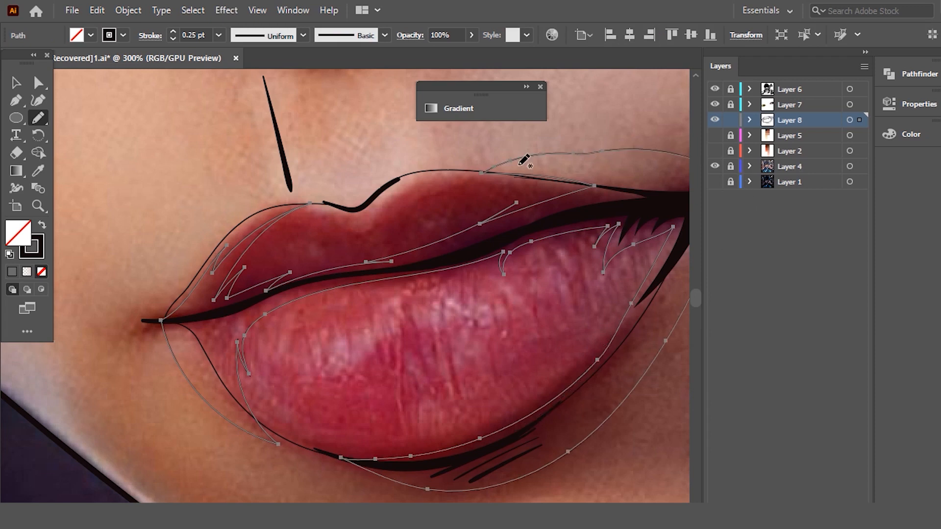
# - Select the lip outline and shadow shape together and trim away the shadow parts outside the lips
pyautogui.click(7, 85)
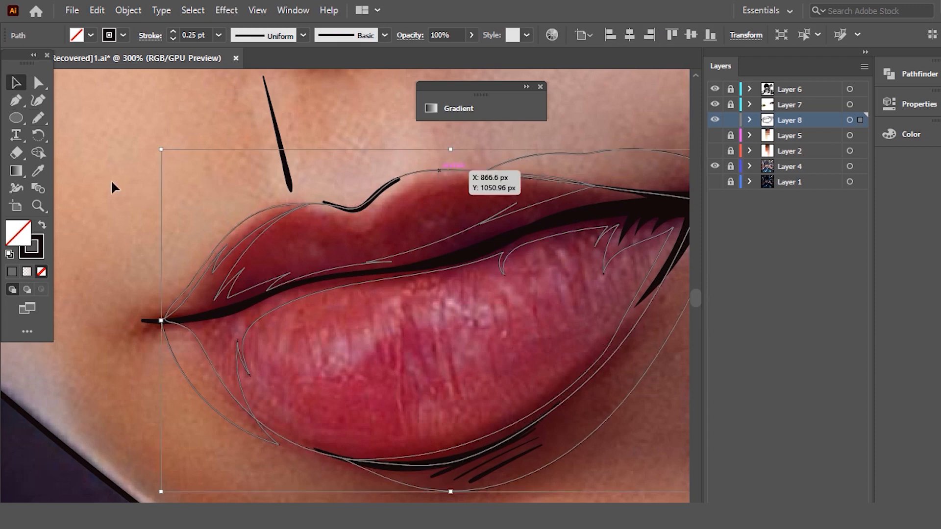
pyautogui.press('q')
pyautogui.moveTo(161, 323)
pyautogui.mouseDown()
pyautogui.moveTo(185, 369)
pyautogui.moveTo(214, 332)
pyautogui.mouseUp()
pyautogui.keyDown('alt'); pyautogui.click(598, 169); pyautogui.keyUp('alt')
pyautogui.click(14, 87)
pyautogui.click(614, 209)
# - Redraw the shadow shape's upper-lip edge with the Pencil tool, running it closer above the mouth line with new jagged spikes
pyautogui.scroll(1, 538, 218)
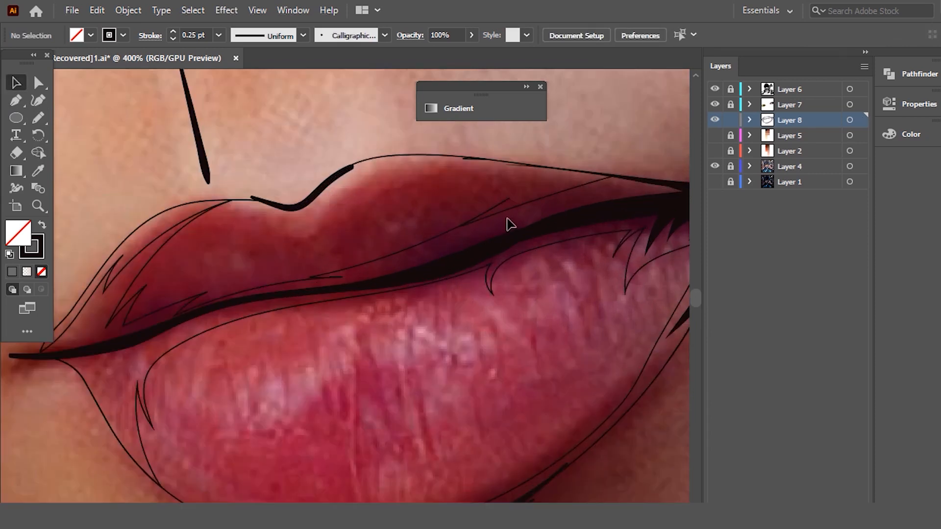
pyautogui.click(501, 215)
pyautogui.press('n')
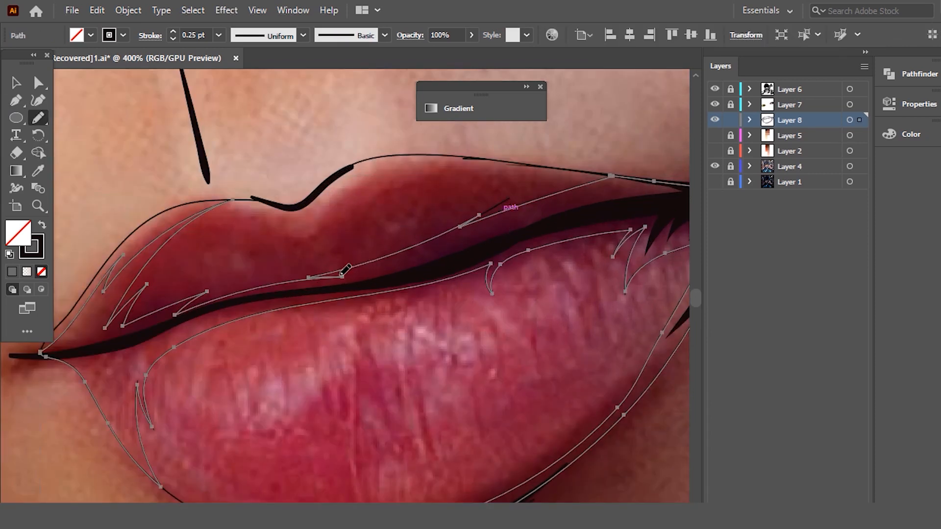
pyautogui.moveTo(342, 274); pyautogui.dragTo(614, 175)
pyautogui.hotkey('ctrl', 'z')
pyautogui.moveTo(546, 173); pyautogui.dragTo(539, 171)
pyautogui.hotkey('ctrl', 'z')
pyautogui.moveTo(608, 175); pyautogui.dragTo(475, 208)
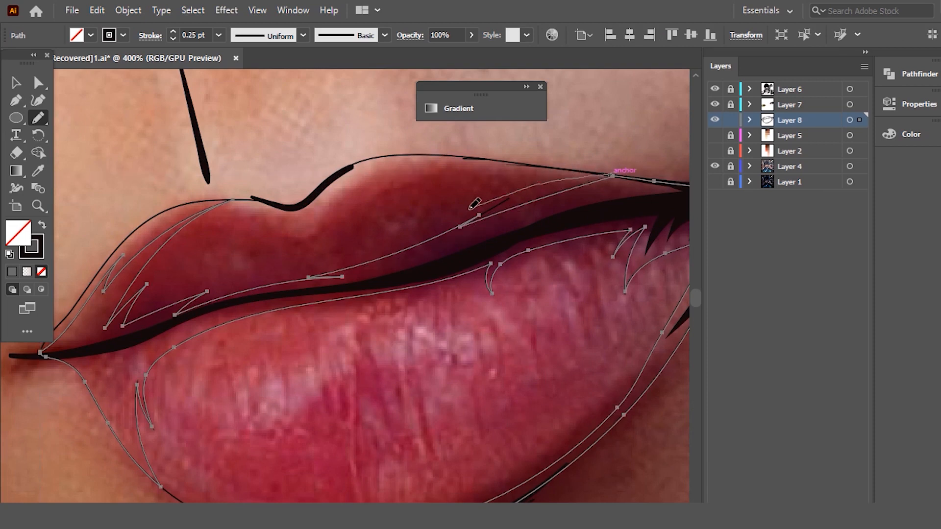
pyautogui.moveTo(401, 247)
pyautogui.mouseDown()
pyautogui.moveTo(377, 263)
pyautogui.moveTo(250, 294)
pyautogui.moveTo(464, 229)
pyautogui.moveTo(439, 250)
pyautogui.moveTo(563, 183)
pyautogui.moveTo(554, 178)
pyautogui.mouseUp()
pyautogui.hotkey('ctrl', 'z')
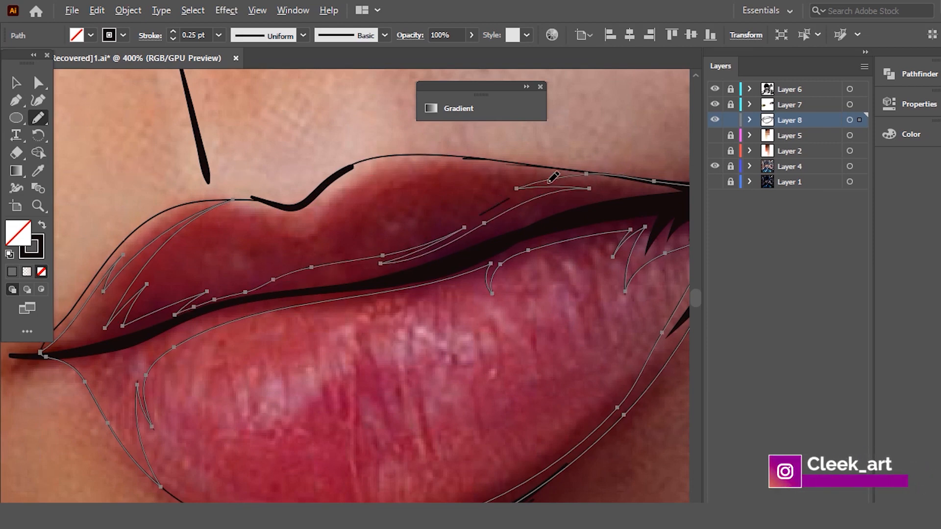
# - Delete the leftover line fragment above the shadow shape on the upper lip
pyautogui.scroll(1, 554, 177)
pyautogui.press('v')
pyautogui.click(458, 225)
pyautogui.click(465, 223)
pyautogui.press('Delete')
pyautogui.scroll(-3, 323, 267)
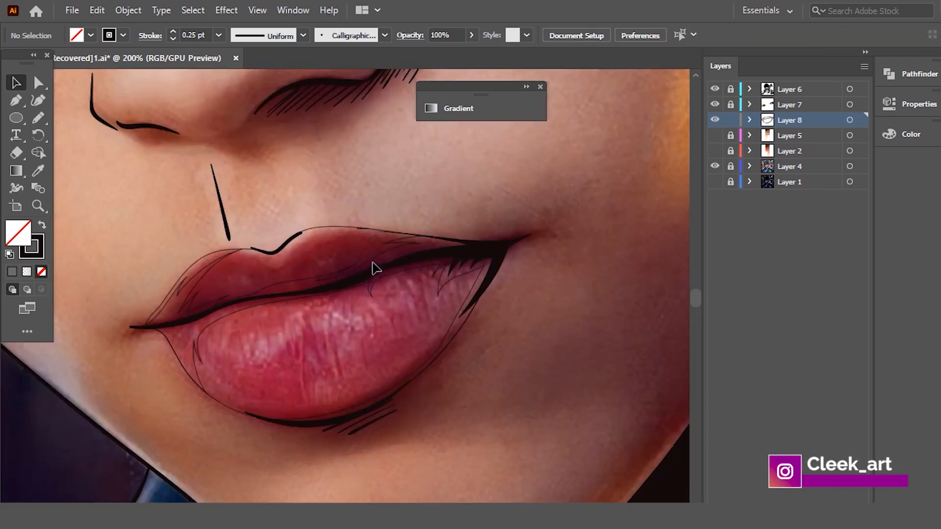
# - Show Layer 2 with the color swatches, fill the shadow shape with the darkest red-brown swatch using the Eyedropper, and deselect it
pyautogui.click(373, 264)
pyautogui.scroll(-1, 601, 248)
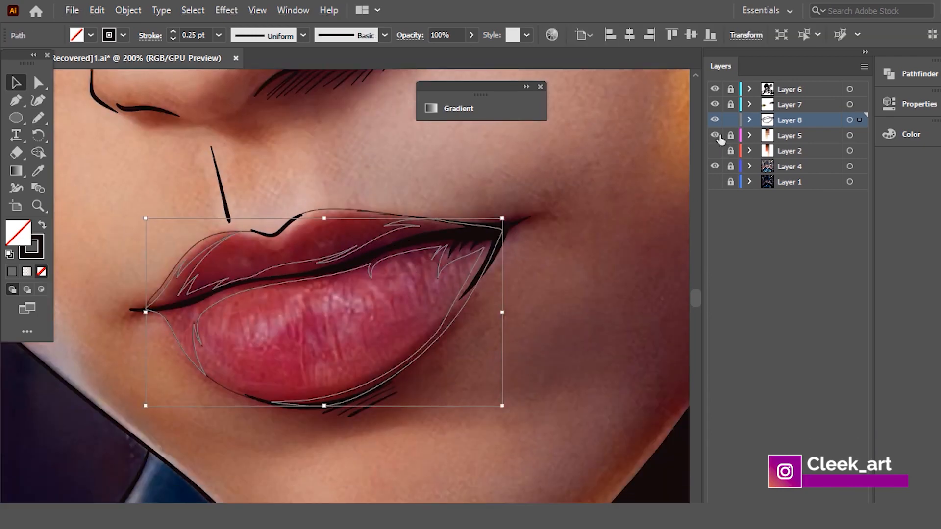
pyautogui.scroll(-7, 517, 236)
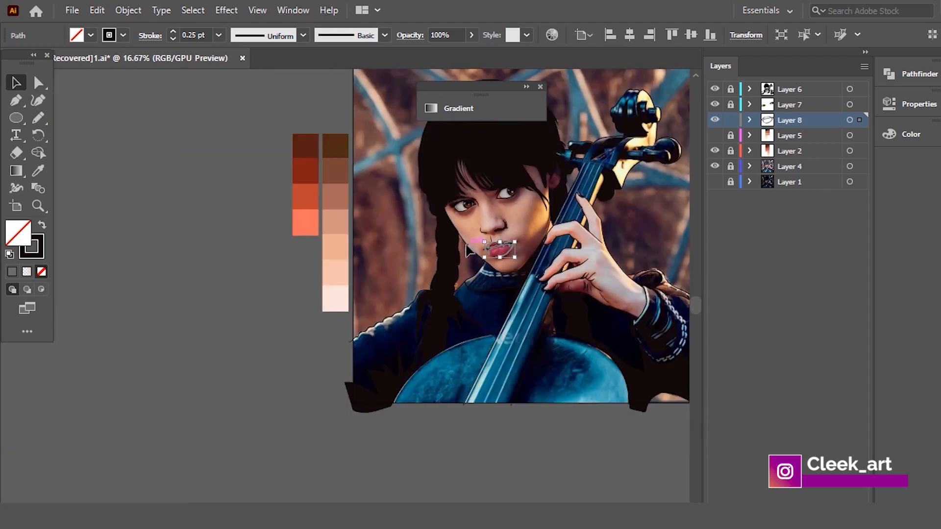
pyautogui.scroll(1, 517, 245)
pyautogui.click(38, 170)
pyautogui.scroll(1, 220, 166)
pyautogui.scroll(1, 194, 166)
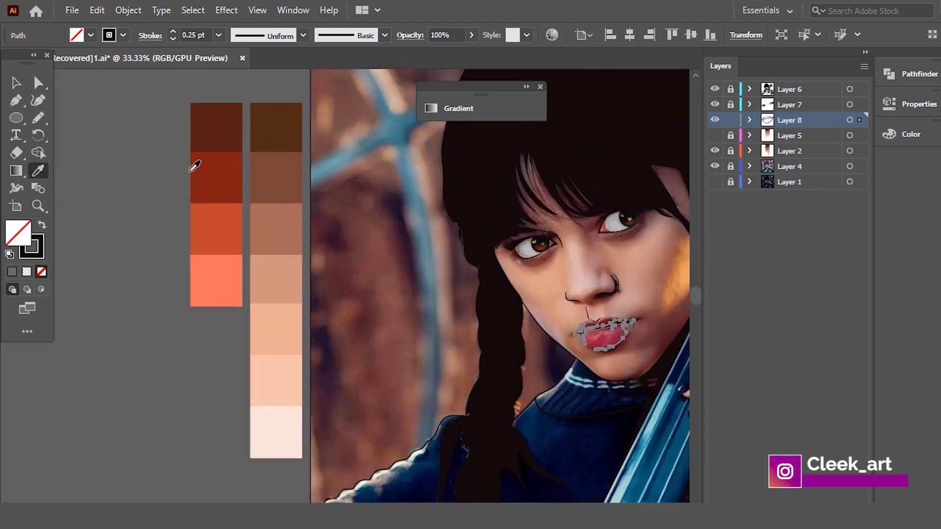
pyautogui.click(227, 129)
pyautogui.click(16, 82)
pyautogui.scroll(4, 624, 332)
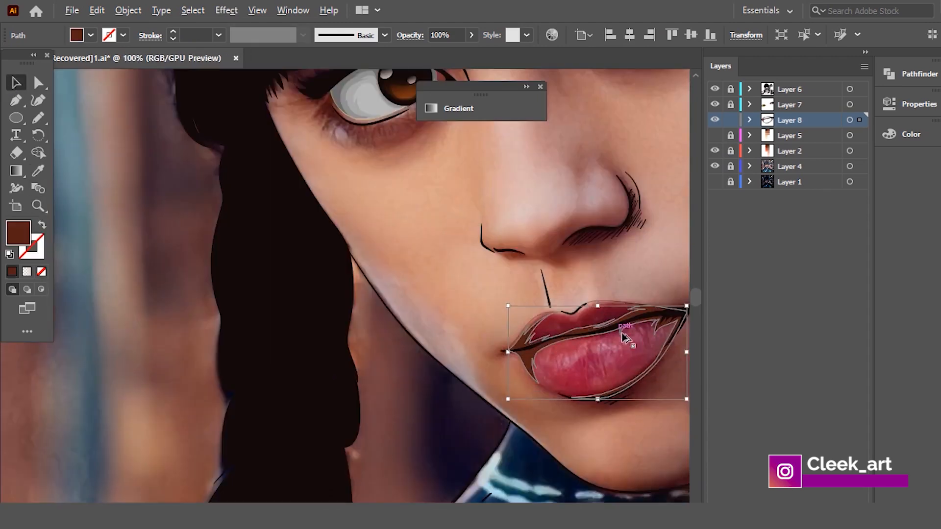
pyautogui.scroll(-3, 588, 343)
pyautogui.scroll(5, 592, 348)
pyautogui.scroll(-1, 526, 330)
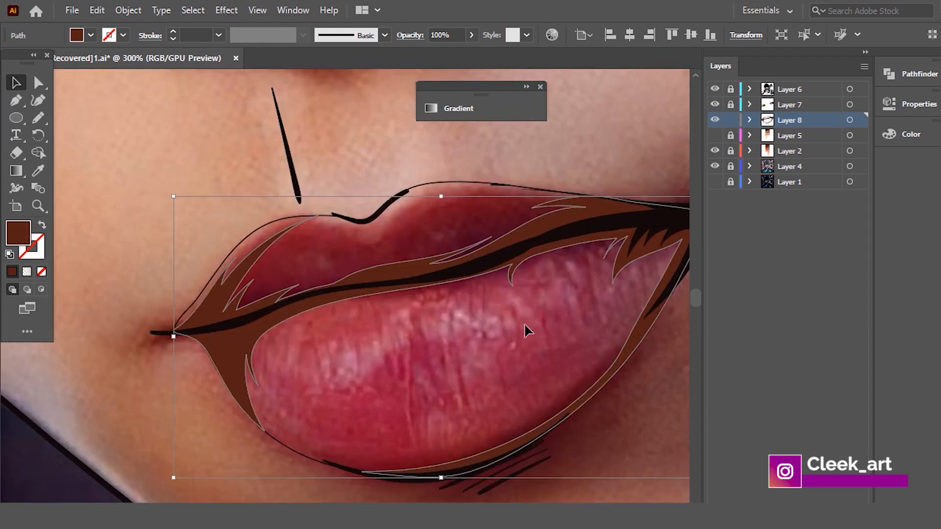
pyautogui.click(524, 323)
# - Begin a second shadow shape with the Pencil tool, looping outside the left mouth corner and spiking along the lower lip's inner upper edge
pyautogui.scroll(-3, 500, 313)
pyautogui.scroll(-3, 500, 311)
pyautogui.scroll(4, 508, 265)
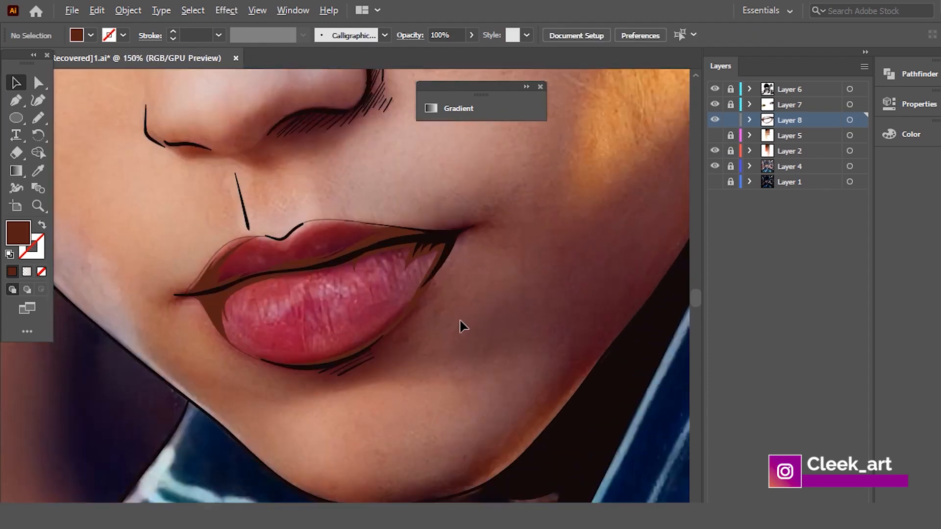
pyautogui.scroll(2, 353, 287)
pyautogui.scroll(-2, 390, 300)
pyautogui.scroll(2, 315, 279)
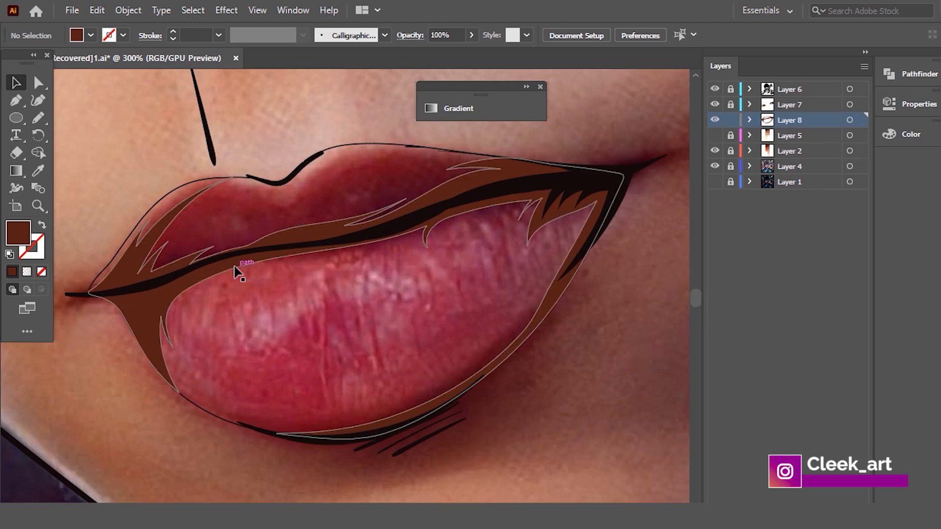
pyautogui.press('n')
pyautogui.moveTo(163, 167); pyautogui.dragTo(70, 316)
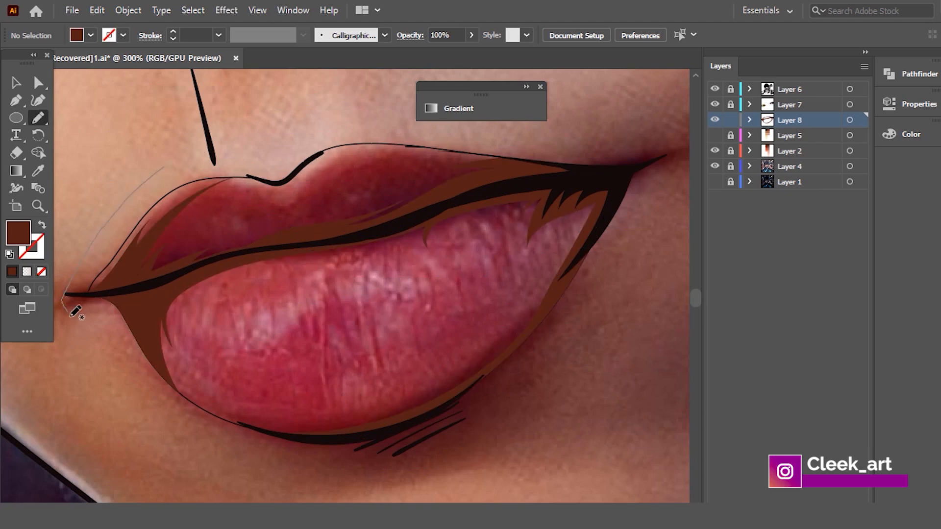
pyautogui.moveTo(214, 420)
pyautogui.mouseDown()
pyautogui.moveTo(167, 361)
pyautogui.moveTo(183, 373)
pyautogui.moveTo(175, 329)
pyautogui.moveTo(220, 282)
pyautogui.moveTo(310, 268)
pyautogui.moveTo(329, 277)
pyautogui.moveTo(335, 318)
pyautogui.moveTo(344, 265)
pyautogui.moveTo(449, 226)
pyautogui.mouseUp()
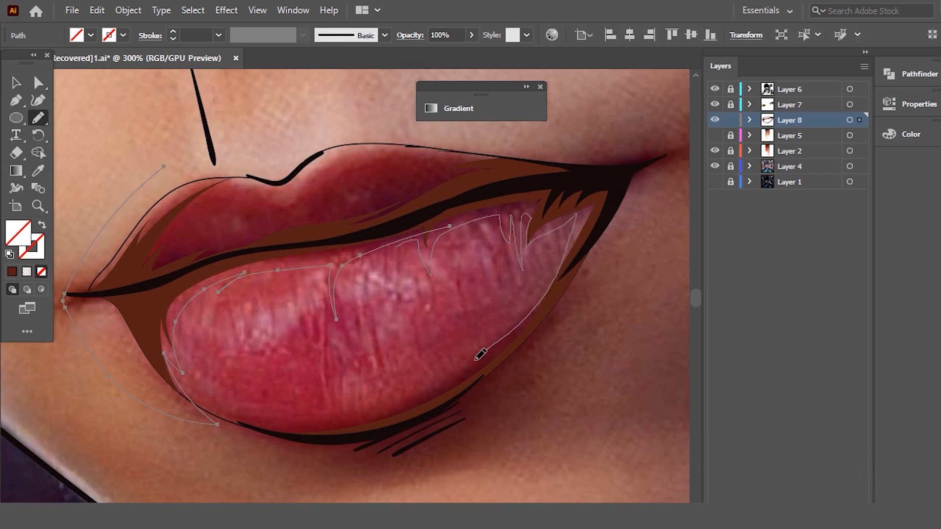
# - Continue the second shadow shape along the lower rim, around the outside and back through the upper lip with jagged spikes, closing it
pyautogui.moveTo(328, 412); pyautogui.dragTo(409, 400)
pyautogui.moveTo(307, 424); pyautogui.dragTo(245, 420)
pyautogui.moveTo(439, 396)
pyautogui.mouseDown()
pyautogui.moveTo(277, 443)
pyautogui.moveTo(428, 460)
pyautogui.mouseUp()
pyautogui.hotkey('ctrl', 'z')
pyautogui.moveTo(245, 415)
pyautogui.mouseDown()
pyautogui.moveTo(287, 445)
pyautogui.moveTo(390, 463)
pyautogui.moveTo(566, 367)
pyautogui.moveTo(694, 155)
pyautogui.mouseUp()
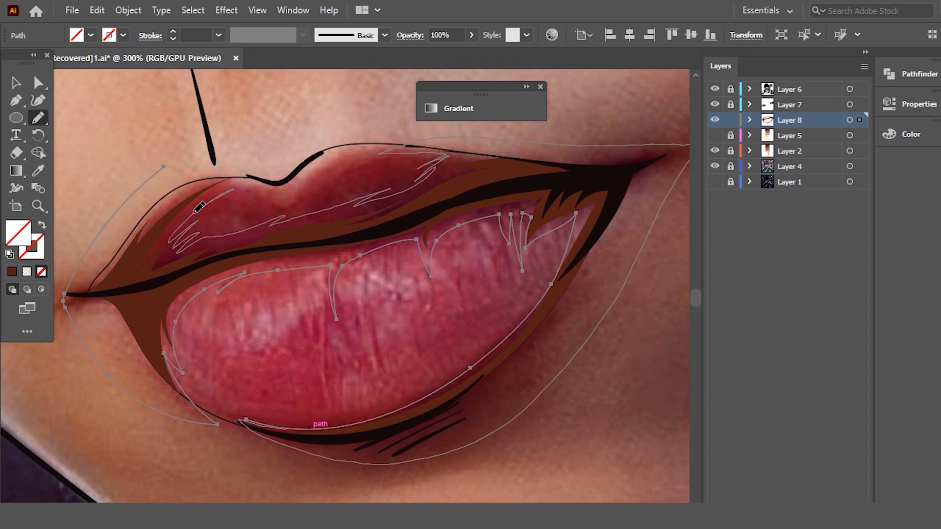
pyautogui.moveTo(231, 156); pyautogui.dragTo(198, 159)
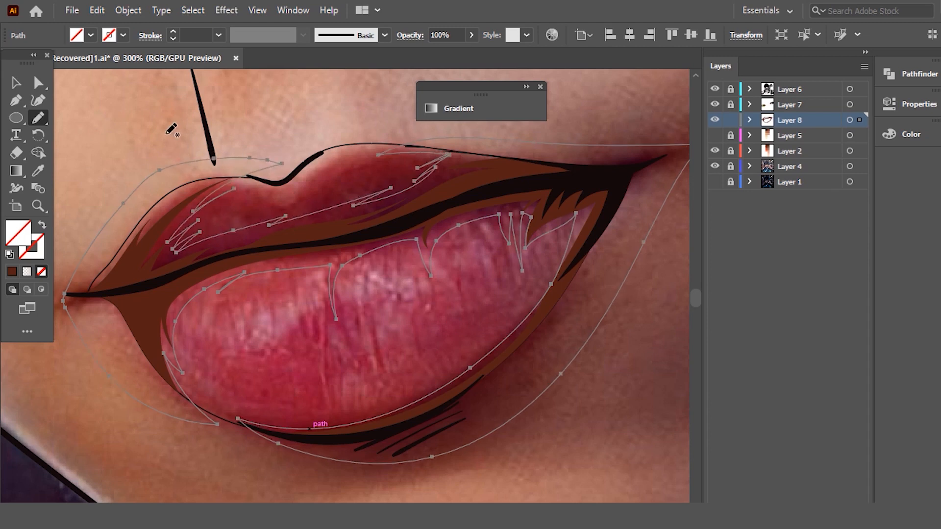
# - Send the second shadow shape backward and trim away its parts outside the lip outline with the Shape Builder tool
pyautogui.rightClick(354, 265)
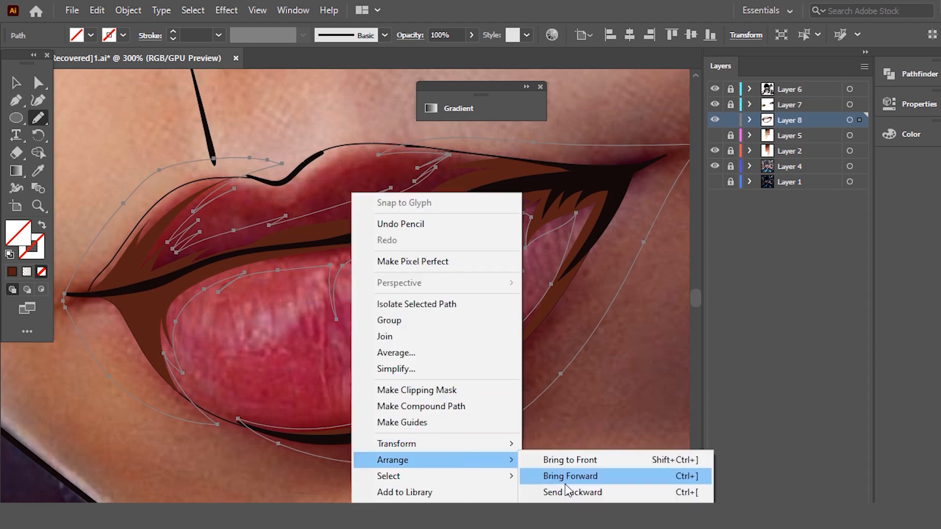
pyautogui.click(572, 494)
pyautogui.click(16, 83)
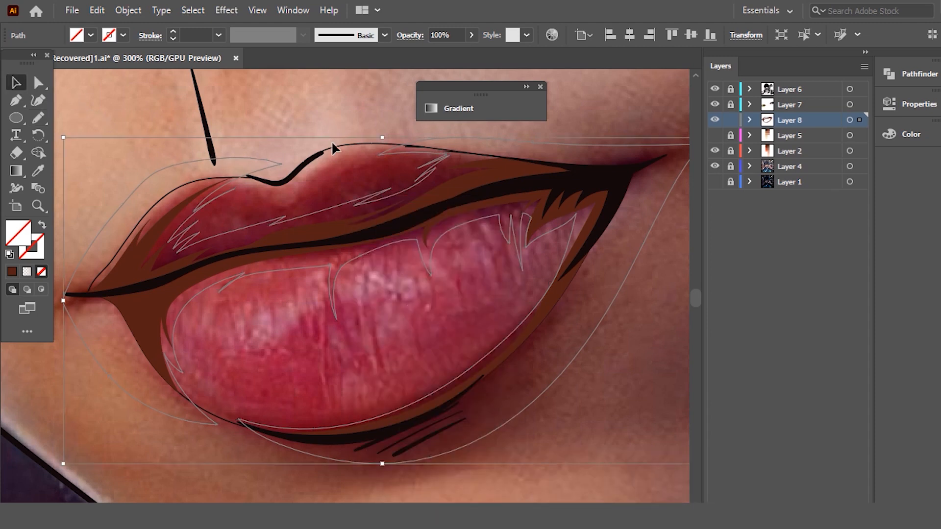
pyautogui.hotkey('ctrl', 'a')
pyautogui.click(38, 152)
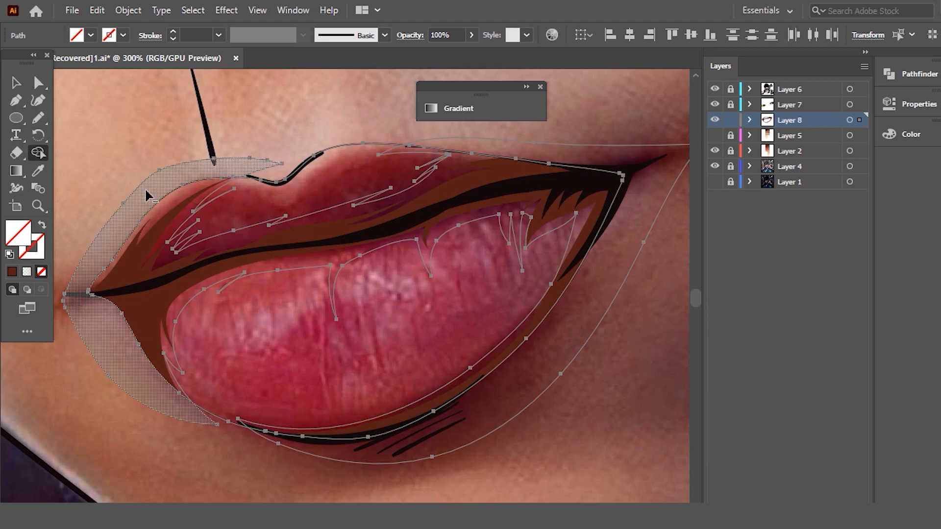
pyautogui.click(13, 83)
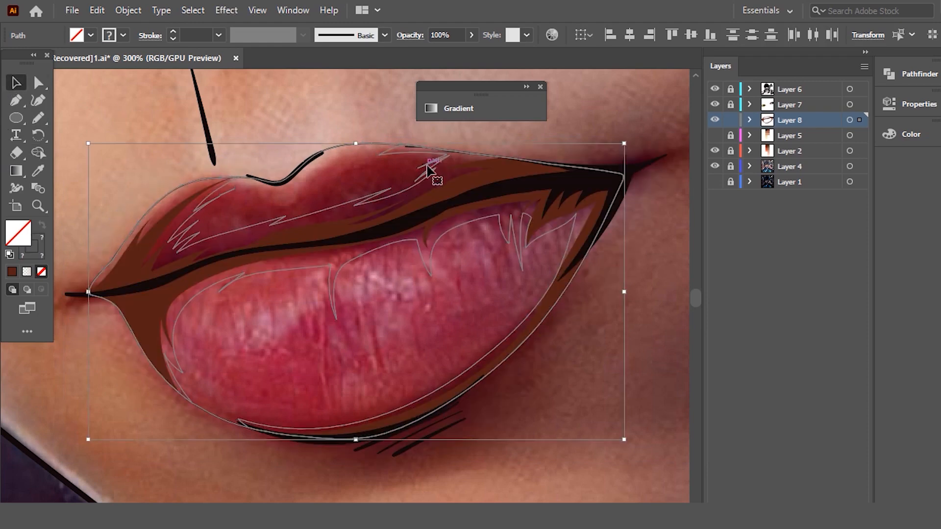
pyautogui.click(143, 96)
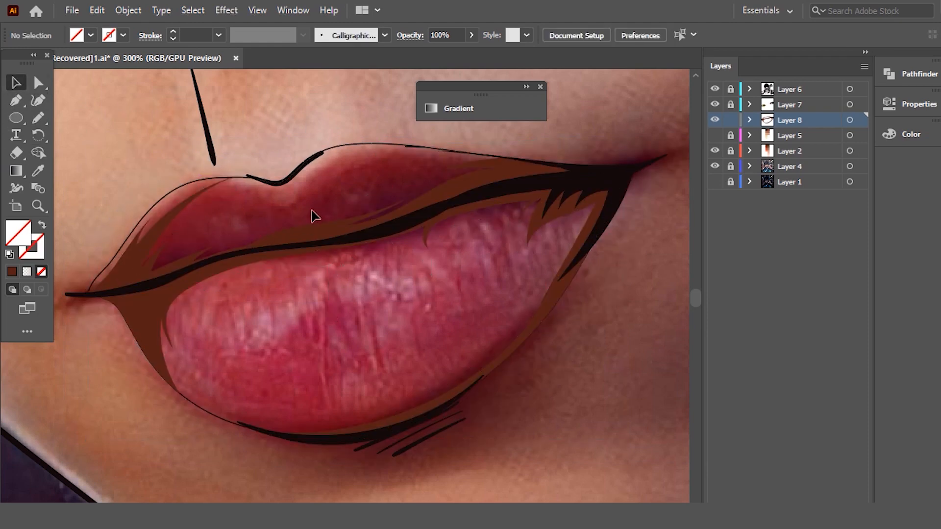
# - Fill the second shadow shape with the second-darkest swatch of the red column using the Eyedropper
pyautogui.click(340, 265)
pyautogui.scroll(-6, 362, 264)
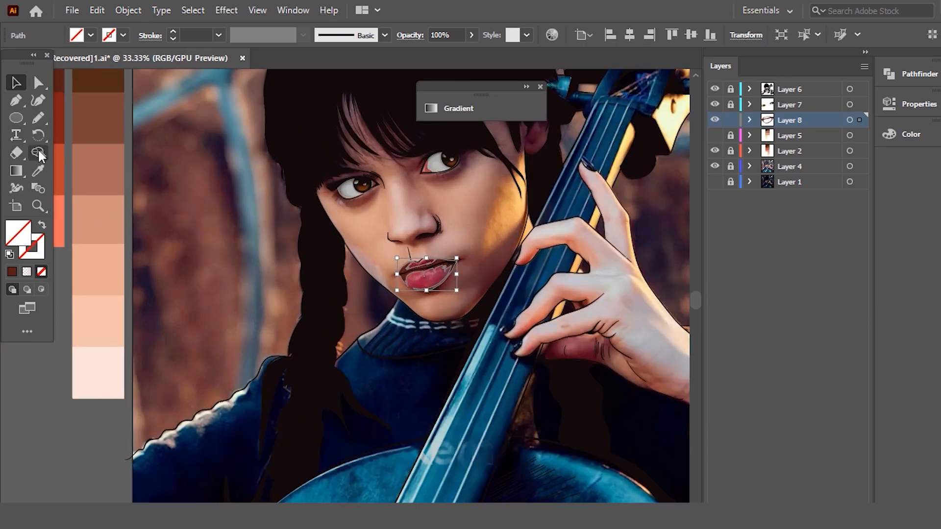
pyautogui.click(38, 152)
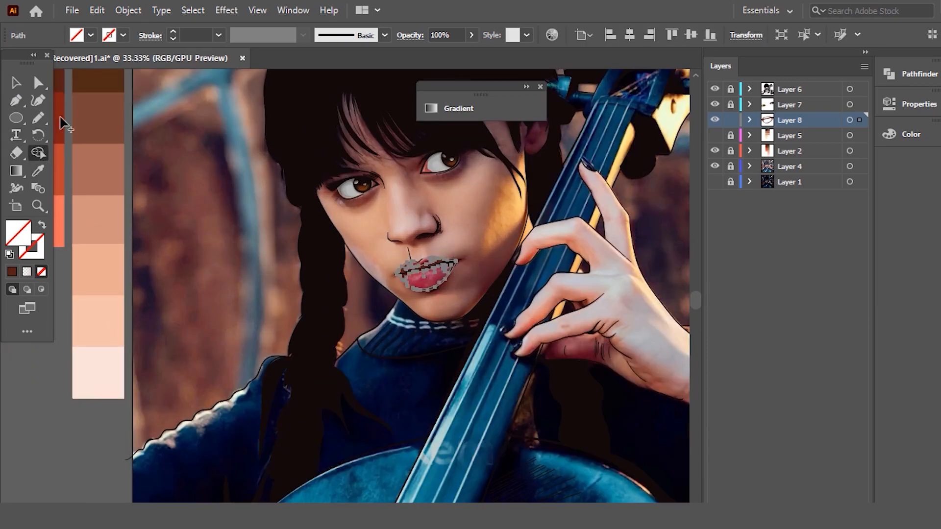
pyautogui.click(63, 116)
pyautogui.click(17, 81)
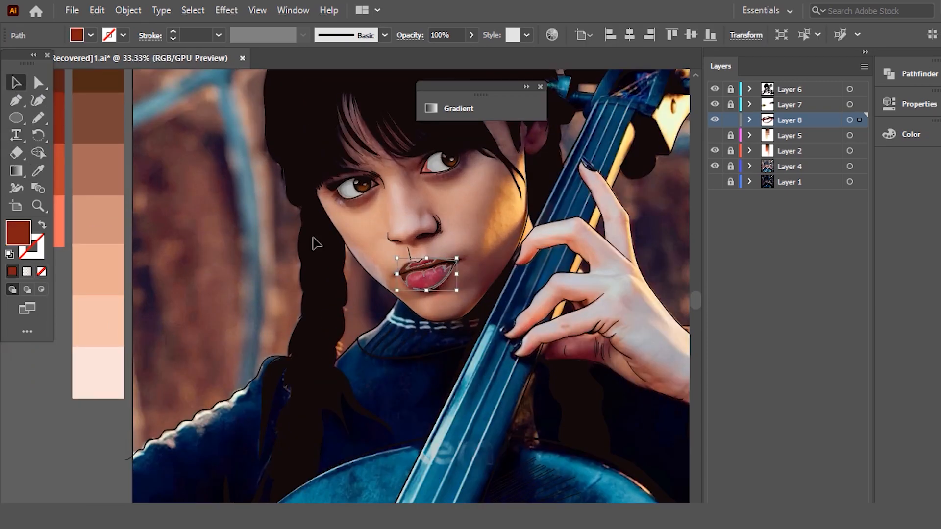
# - Recolor the first shadow shape by sampling the second shape's red-brown and lowering the brightness to about 31%, and deselect it
pyautogui.scroll(5, 418, 287)
pyautogui.scroll(1, 508, 269)
pyautogui.scroll(1, 618, 206)
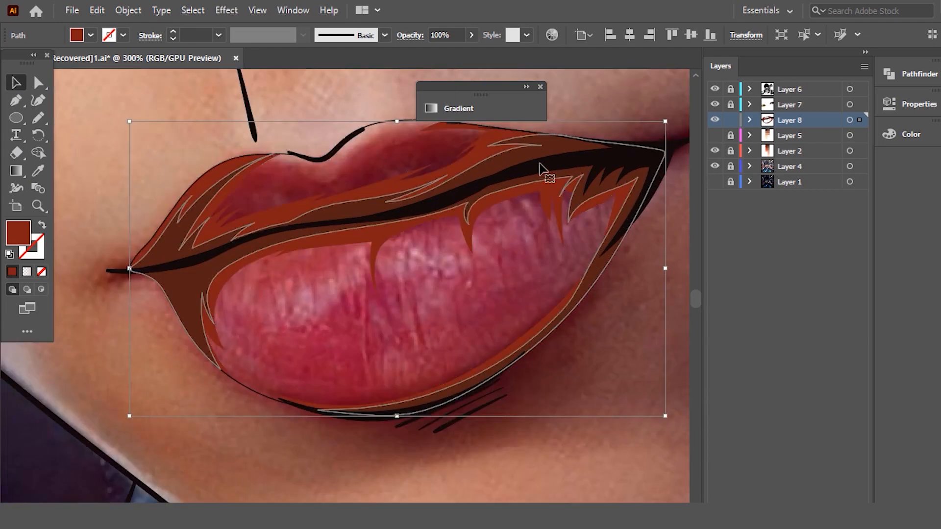
pyautogui.scroll(3, 538, 164)
pyautogui.click(35, 168)
pyautogui.click(382, 137)
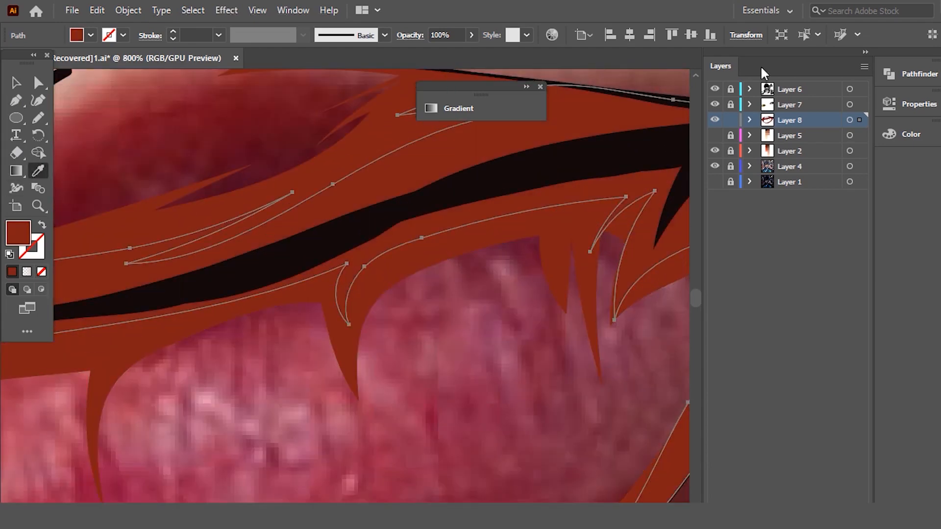
pyautogui.click(887, 133)
pyautogui.moveTo(791, 203); pyautogui.dragTo(773, 202)
pyautogui.click(849, 127)
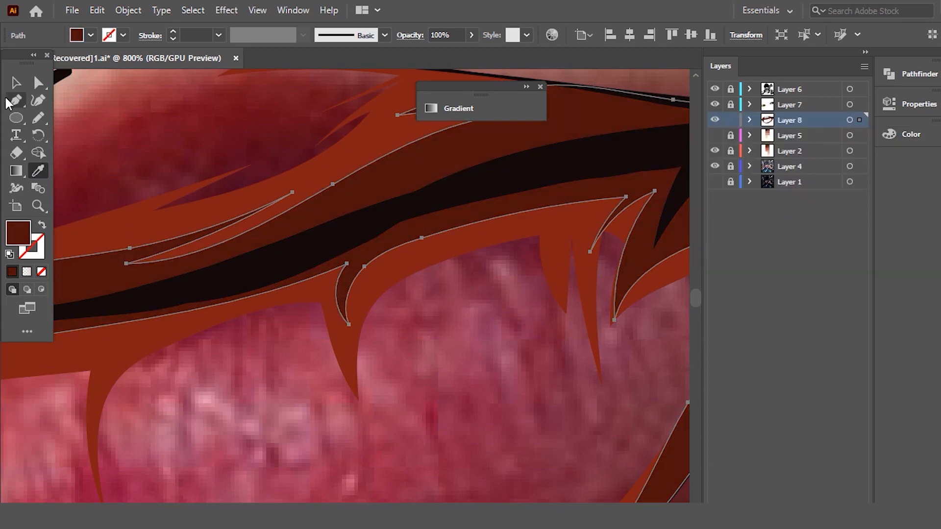
pyautogui.click(16, 84)
pyautogui.scroll(-3, 338, 235)
pyautogui.click(382, 275)
# - Raise the brightness of the first shadow shape's fill slightly so it blends better with the second shape, and deselect it
pyautogui.scroll(-2, 382, 275)
pyautogui.scroll(4, 325, 289)
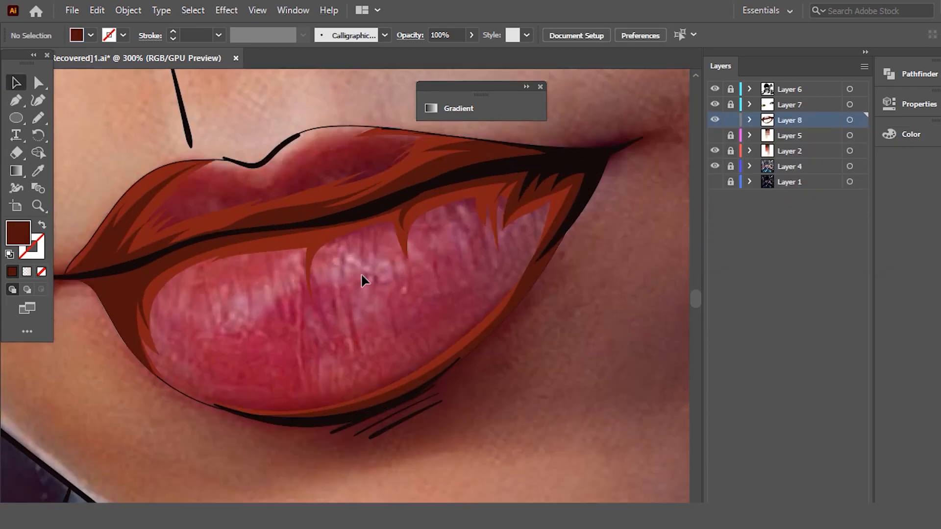
pyautogui.click(910, 134)
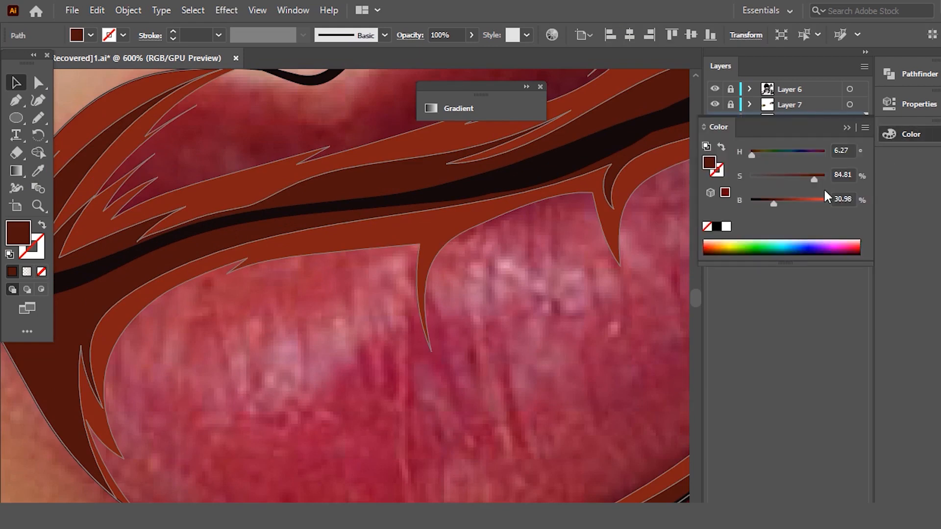
pyautogui.moveTo(776, 202); pyautogui.dragTo(779, 202)
pyautogui.click(848, 129)
pyautogui.click(504, 275)
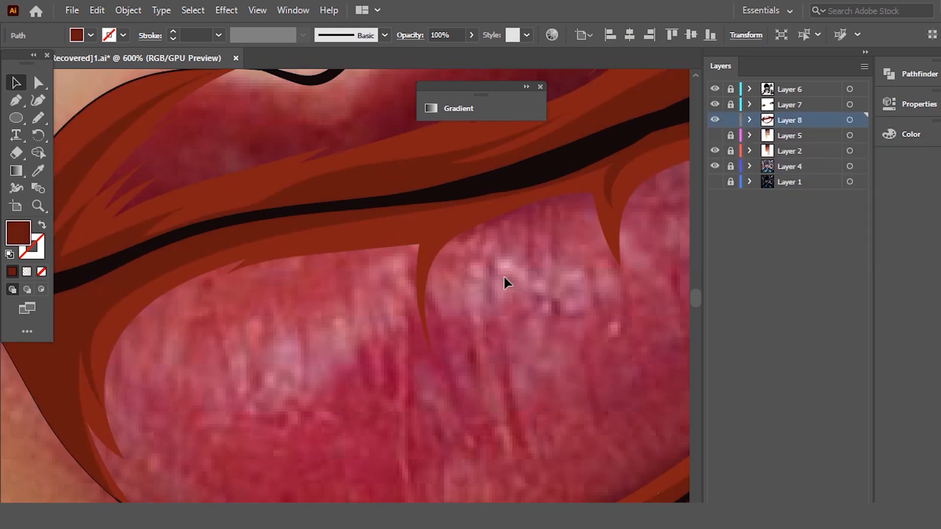
# - Begin a third shading shape with the Pencil tool, following the lower lip's rim and adding jagged spikes at the right end
pyautogui.scroll(-3, 504, 275)
pyautogui.scroll(1, 553, 259)
pyautogui.scroll(-3, 553, 260)
pyautogui.scroll(-2, 551, 222)
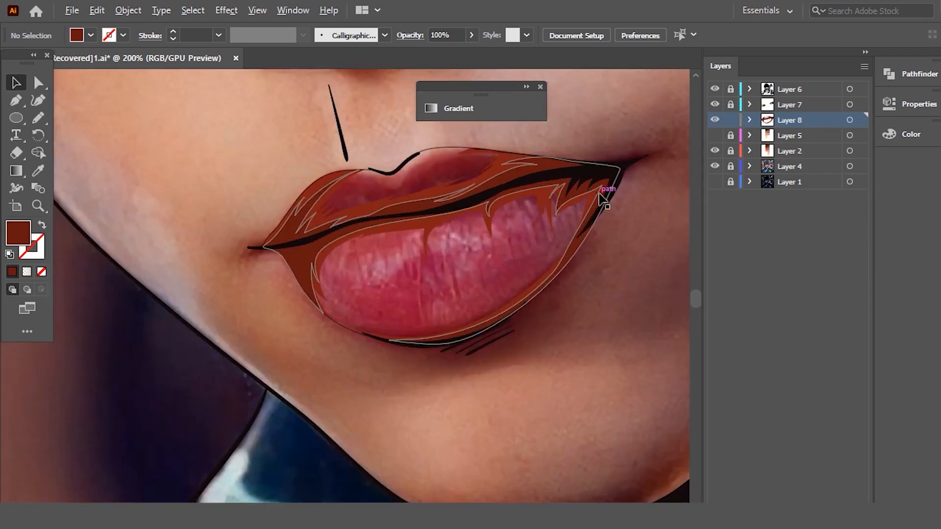
pyautogui.scroll(2, 515, 226)
pyautogui.press('n')
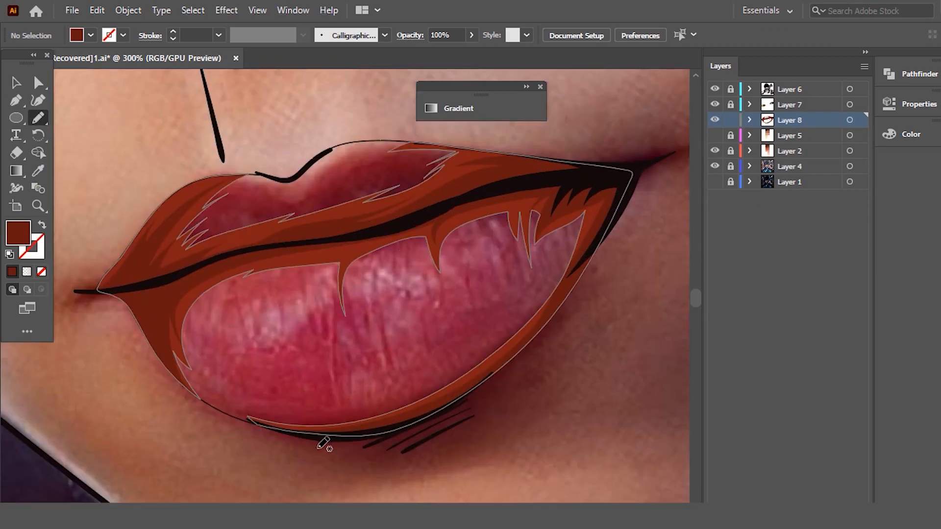
pyautogui.moveTo(311, 448)
pyautogui.mouseDown()
pyautogui.moveTo(248, 412)
pyautogui.moveTo(318, 423)
pyautogui.moveTo(387, 403)
pyautogui.moveTo(461, 364)
pyautogui.moveTo(517, 321)
pyautogui.moveTo(582, 230)
pyautogui.mouseUp()
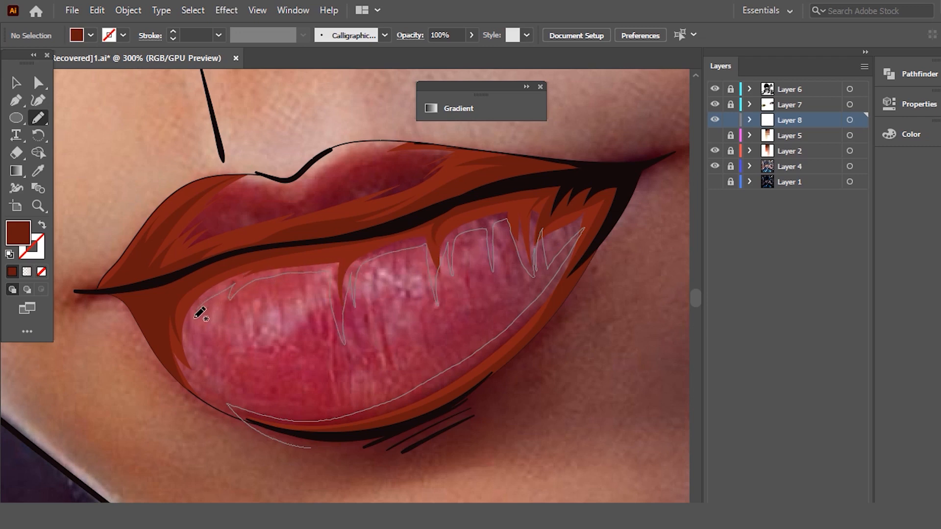
# - Finish the third shading shape by drawing its outline around the upper lip and outside the mouth, and send it to the back
pyautogui.moveTo(86, 229); pyautogui.dragTo(256, 163)
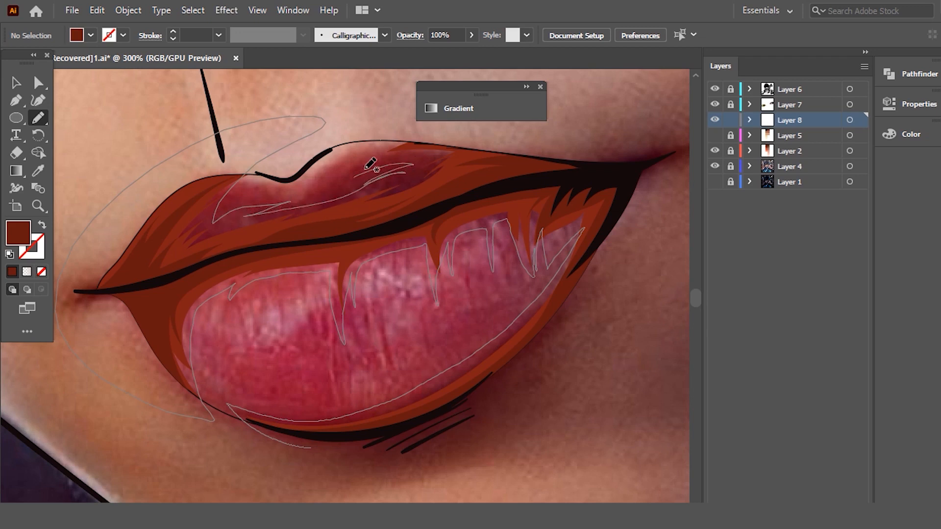
pyautogui.moveTo(349, 163)
pyautogui.mouseDown()
pyautogui.moveTo(648, 132)
pyautogui.moveTo(599, 296)
pyautogui.moveTo(447, 431)
pyautogui.moveTo(336, 447)
pyautogui.mouseUp()
pyautogui.rightClick(356, 335)
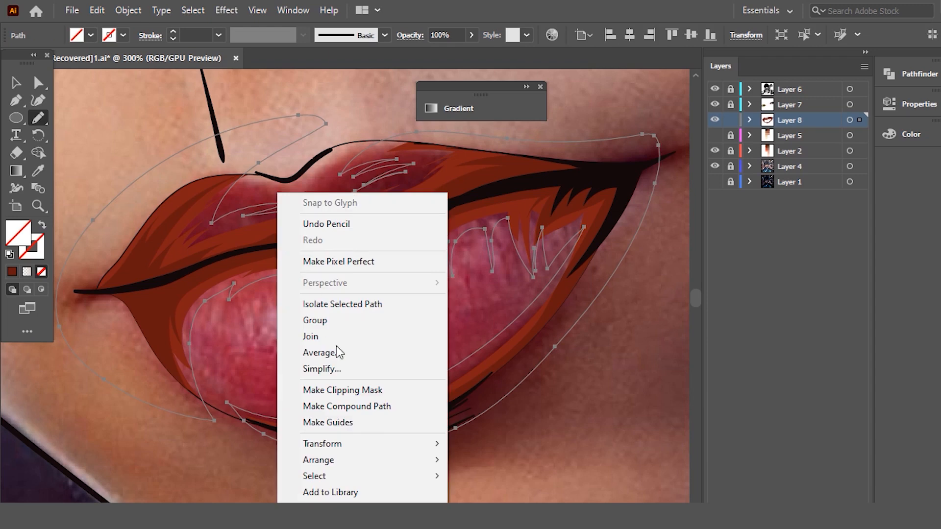
pyautogui.moveTo(395, 460)
pyautogui.click(556, 496)
# - Trim the parts of the third shading shape that extend outside the lip outline with the Shape Builder tool, and deselect
pyautogui.keyDown('shift'); pyautogui.click(361, 147); pyautogui.keyUp('shift')
pyautogui.click(38, 152)
pyautogui.keyDown('alt'); pyautogui.click(234, 173); pyautogui.keyUp('alt')
pyautogui.keyDown('alt'); pyautogui.click(640, 141); pyautogui.keyUp('alt')
pyautogui.click(17, 83)
pyautogui.click(194, 123)
# - Fill the trimmed third shading shape by sampling the second shape's red-brown with the Eyedropper
pyautogui.click(320, 208)
pyautogui.scroll(-5, 485, 233)
pyautogui.scroll(1, 278, 195)
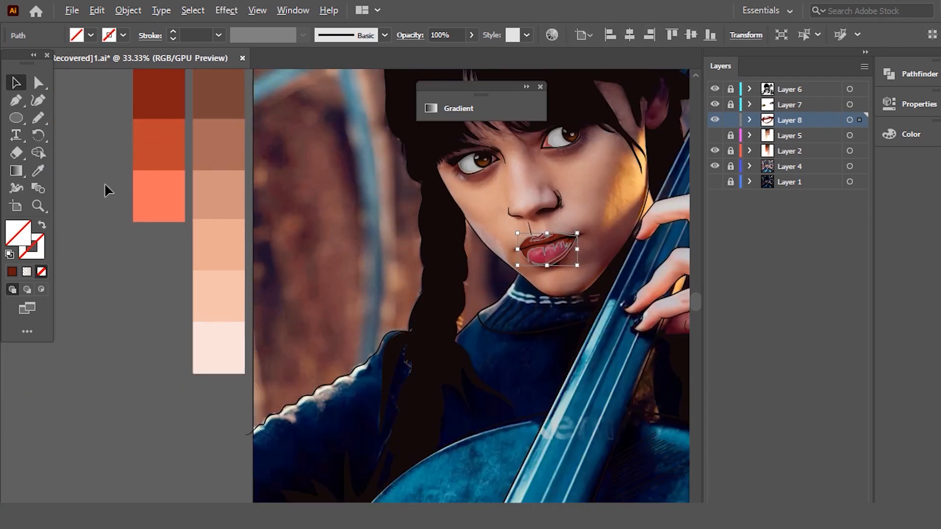
pyautogui.scroll(2, 634, 158)
pyautogui.scroll(1, 626, 209)
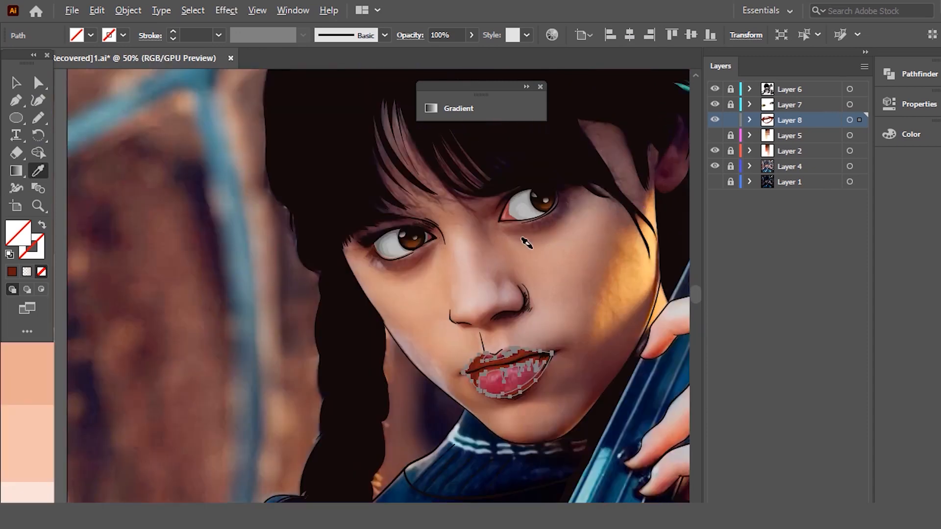
pyautogui.scroll(2, 534, 422)
pyautogui.scroll(3, 458, 254)
pyautogui.scroll(2, 292, 224)
pyautogui.click(340, 172)
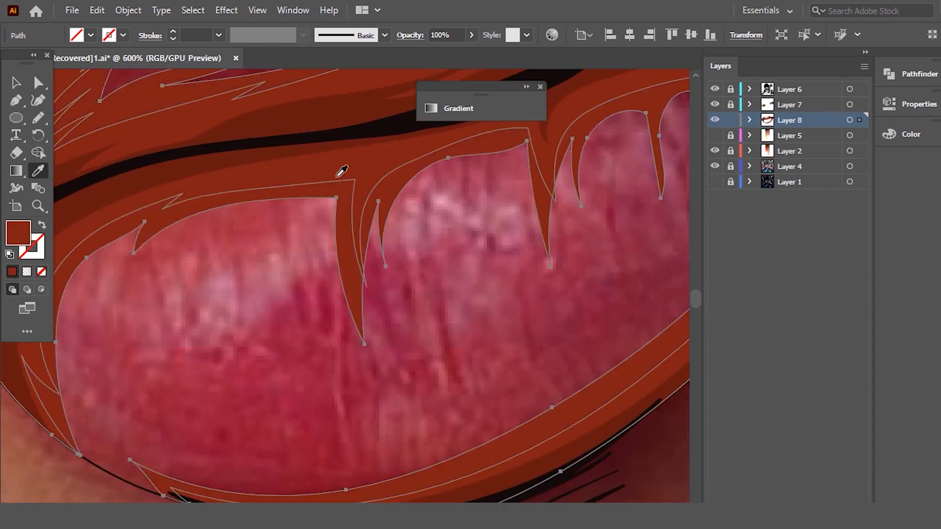
# - Raise the brightness of the third shading shape's fill to 60%, and deselect it
pyautogui.click(911, 133)
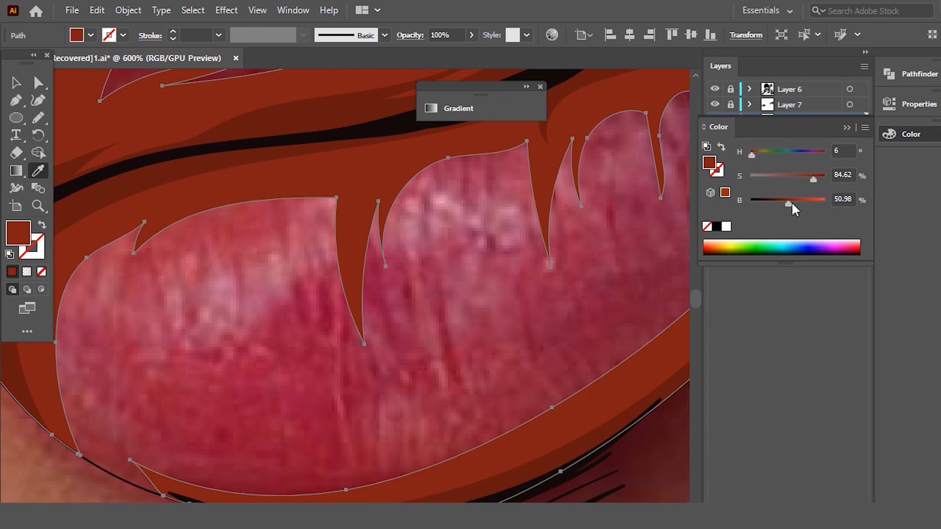
pyautogui.moveTo(791, 205); pyautogui.dragTo(794, 205)
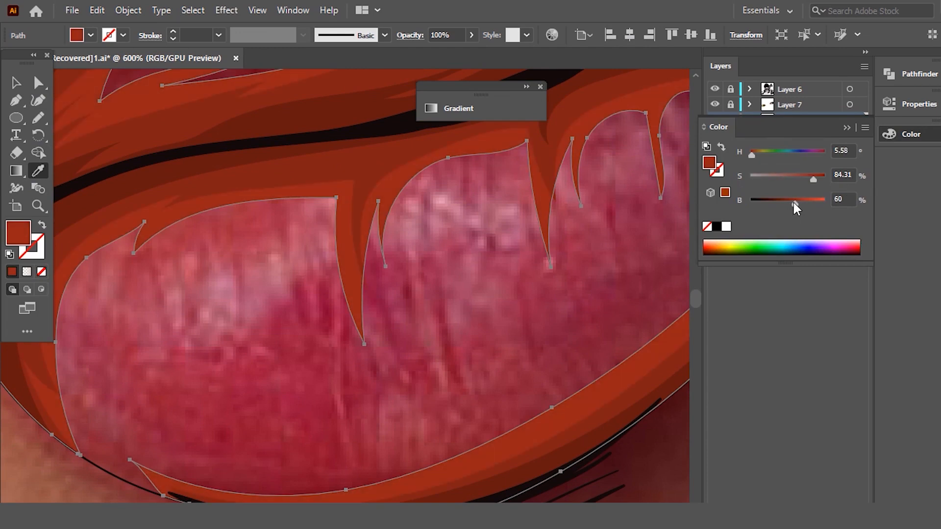
pyautogui.click(17, 83)
pyautogui.click(285, 291)
# - Draw a jagged highlight shape with the Pencil tool on the left part of the lower lip, with spikes along its lower edge
pyautogui.scroll(-2, 285, 292)
pyautogui.scroll(2, 336, 259)
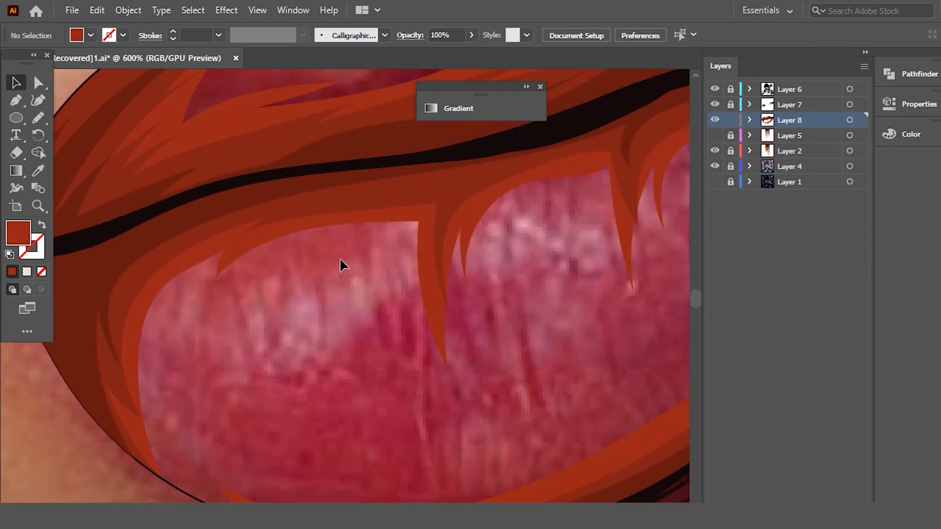
pyautogui.press('n')
pyautogui.moveTo(405, 228)
pyautogui.mouseDown()
pyautogui.moveTo(324, 255)
pyautogui.moveTo(337, 236)
pyautogui.moveTo(255, 264)
pyautogui.mouseUp()
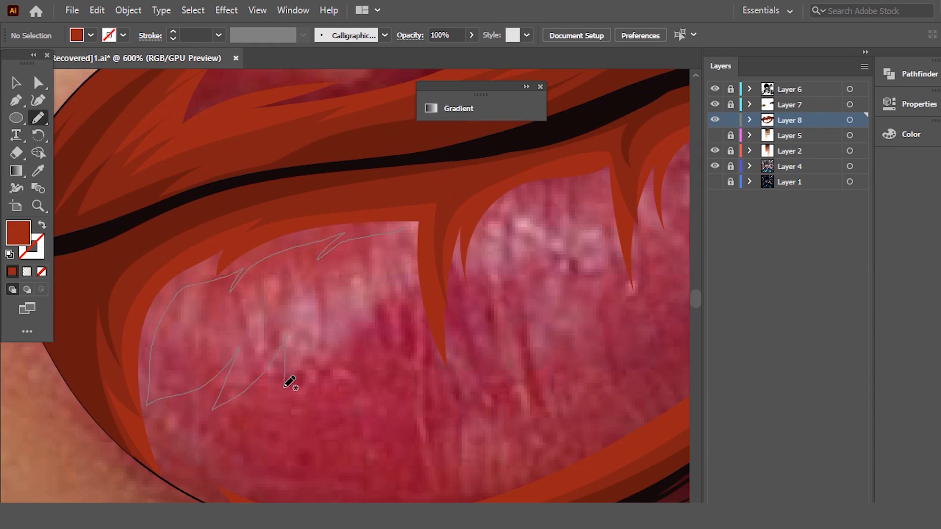
pyautogui.moveTo(342, 387); pyautogui.dragTo(411, 327)
pyautogui.moveTo(422, 365); pyautogui.dragTo(426, 304)
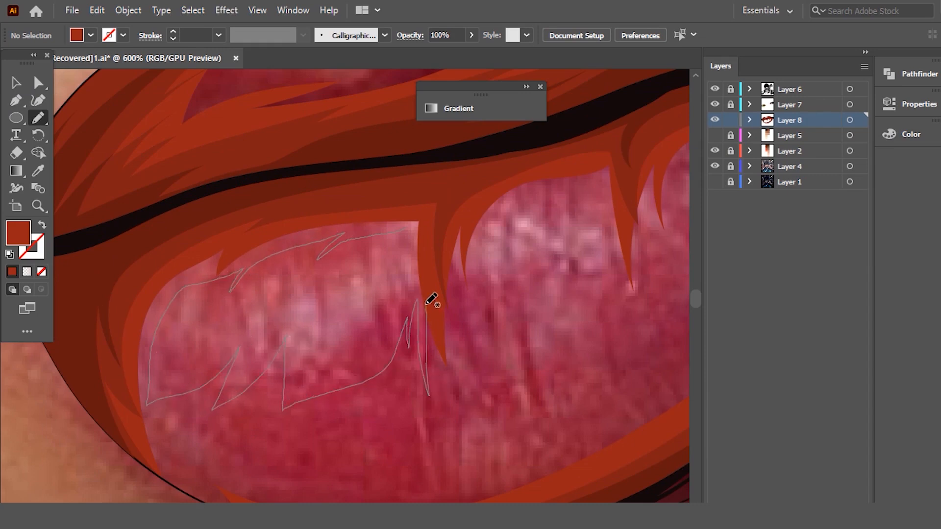
pyautogui.moveTo(422, 216); pyautogui.dragTo(419, 219)
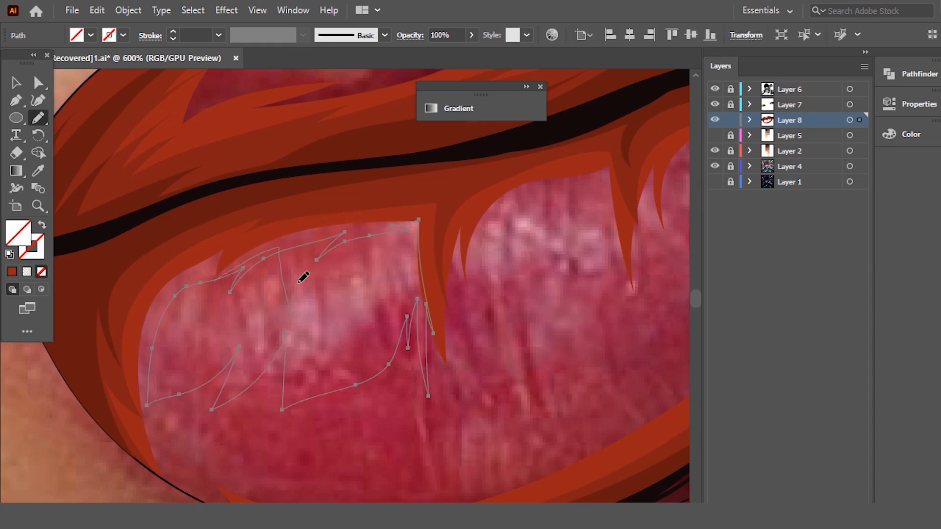
# - Give the first highlight outline a 0.5 pt stroke and redraw its upper edge with deep spikes
pyautogui.moveTo(375, 229); pyautogui.dragTo(398, 228)
pyautogui.click(219, 35)
pyautogui.click(247, 66)
pyautogui.moveTo(419, 221); pyautogui.dragTo(383, 227)
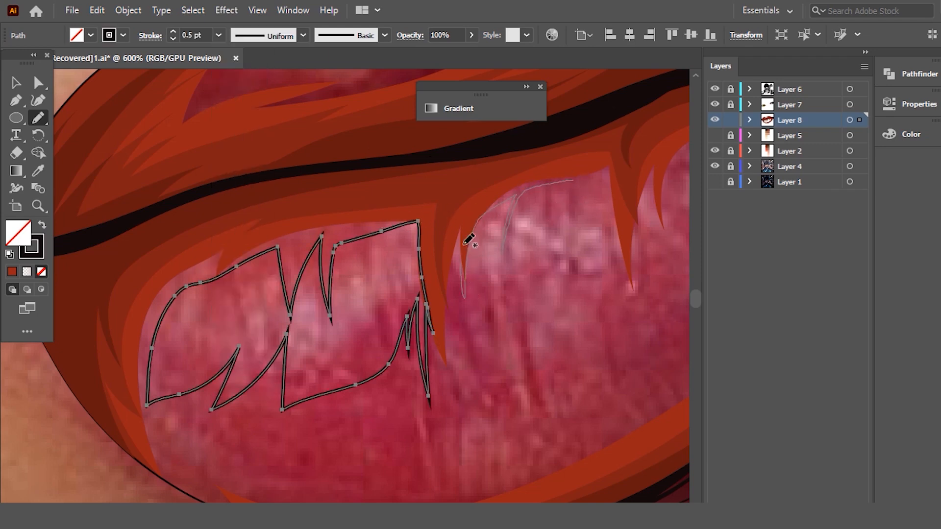
# - Draw two more jagged highlight shapes and a narrow teardrop-shaped one across the lower lip toward its right corner
pyautogui.moveTo(479, 358)
pyautogui.mouseDown()
pyautogui.moveTo(488, 259)
pyautogui.moveTo(528, 371)
pyautogui.moveTo(524, 255)
pyautogui.mouseUp()
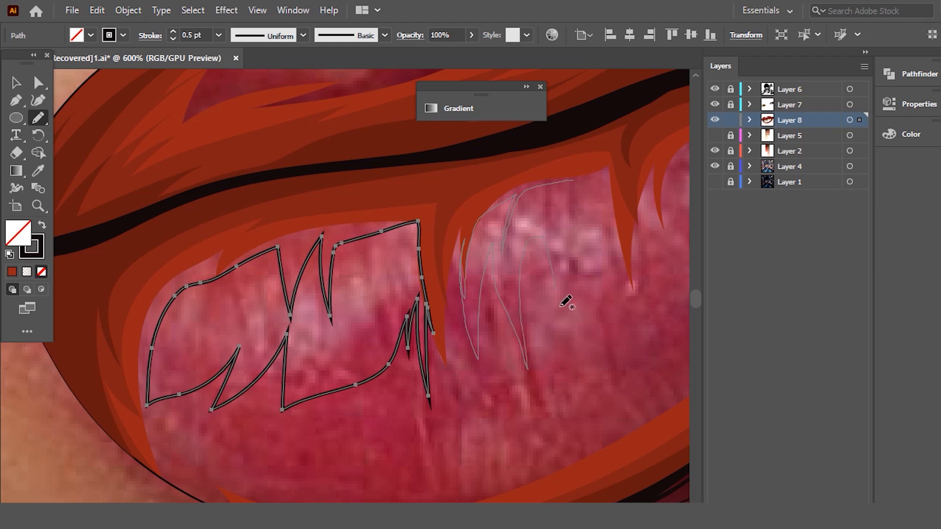
pyautogui.moveTo(624, 268)
pyautogui.mouseDown()
pyautogui.moveTo(612, 169)
pyautogui.moveTo(572, 180)
pyautogui.mouseUp()
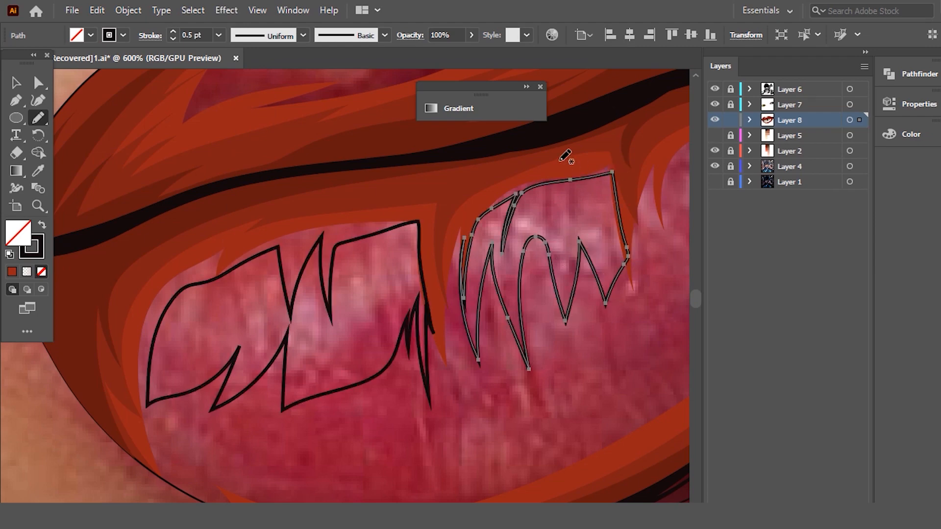
pyautogui.scroll(-4, 329, 214)
pyautogui.scroll(2, 420, 202)
pyautogui.scroll(5, 424, 197)
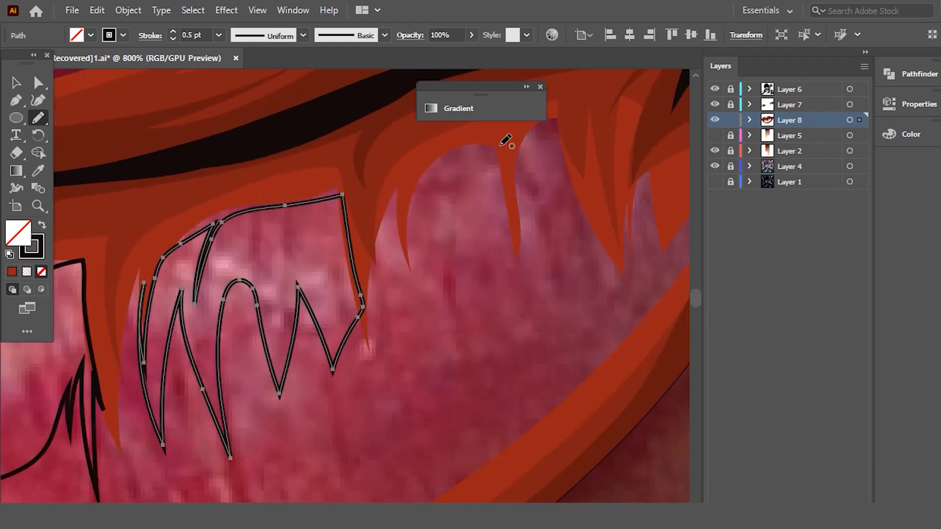
pyautogui.moveTo(458, 187); pyautogui.dragTo(423, 209)
pyautogui.moveTo(397, 313); pyautogui.dragTo(469, 271)
pyautogui.moveTo(493, 155); pyautogui.dragTo(490, 145)
pyautogui.moveTo(550, 138)
pyautogui.mouseDown()
pyautogui.moveTo(563, 279)
pyautogui.moveTo(557, 130)
pyautogui.moveTo(550, 142)
pyautogui.mouseUp()
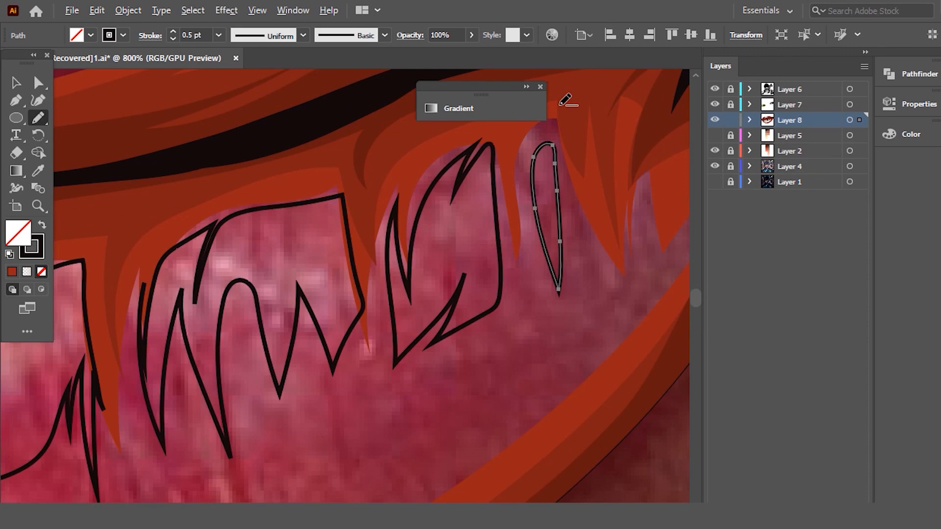
# - Draw a thin highlight shape along the cupid's bow on the upper lip with the Pencil tool
pyautogui.scroll(-4, 556, 184)
pyautogui.scroll(4, 326, 173)
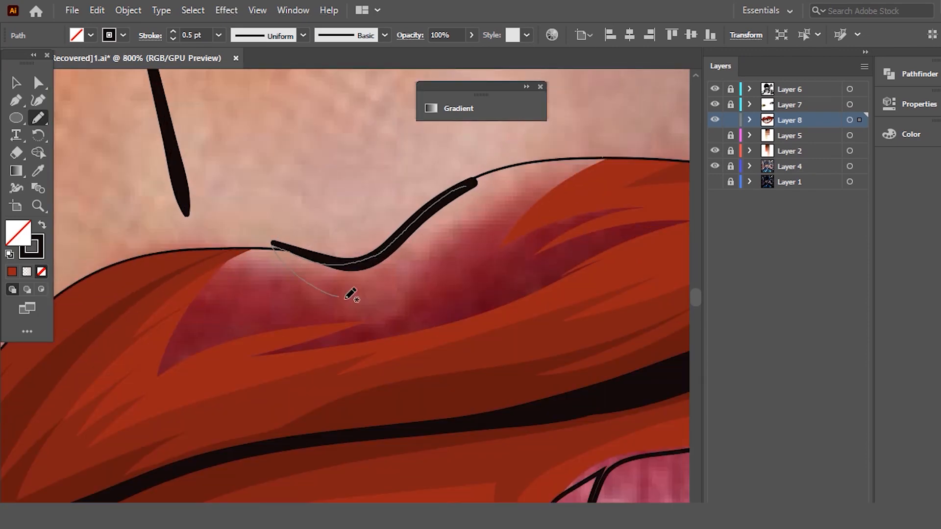
pyautogui.moveTo(443, 187); pyautogui.dragTo(418, 192)
pyautogui.scroll(-4, 419, 192)
pyautogui.click(18, 78)
# - Draw three smaller inner highlight shapes inside the leftmost lower-lip highlight, redoing the first attempt
pyautogui.scroll(2, 275, 361)
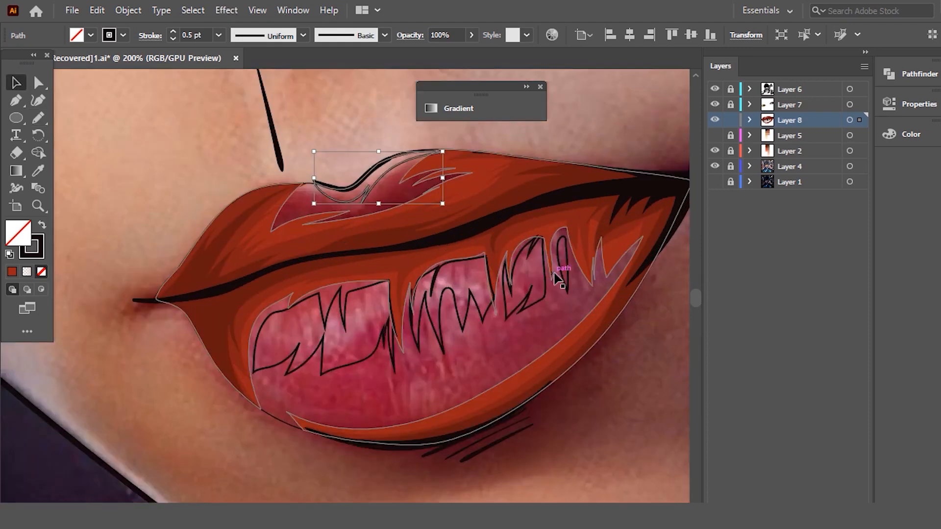
pyautogui.scroll(2, 184, 258)
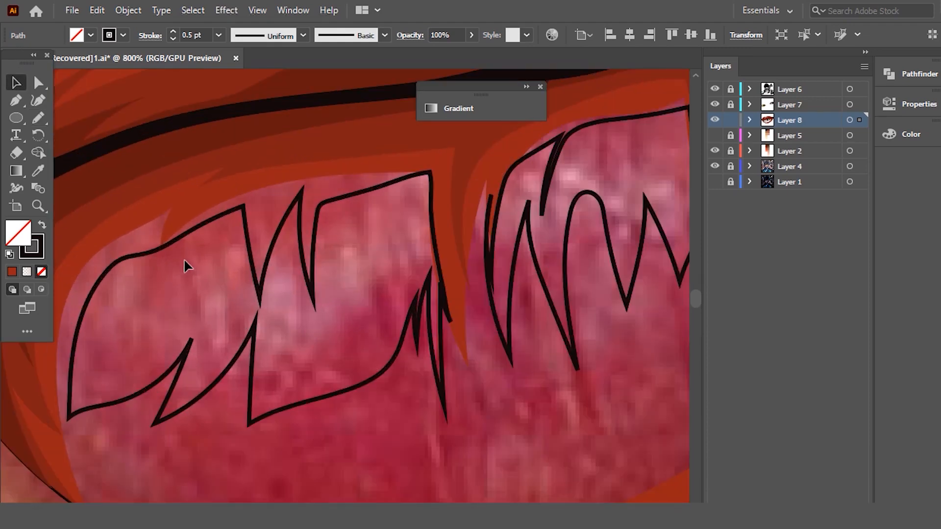
pyautogui.press('n')
pyautogui.moveTo(191, 249)
pyautogui.mouseDown()
pyautogui.moveTo(176, 326)
pyautogui.moveTo(189, 290)
pyautogui.moveTo(194, 302)
pyautogui.moveTo(214, 224)
pyautogui.moveTo(215, 308)
pyautogui.mouseUp()
pyautogui.hotkey('ctrl', 'z')
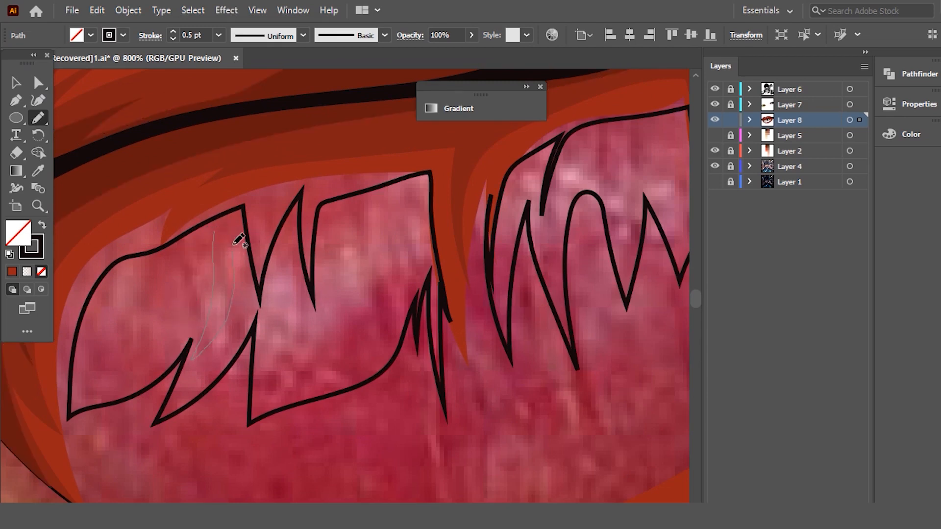
pyautogui.moveTo(230, 220); pyautogui.dragTo(230, 218)
pyautogui.moveTo(283, 282); pyautogui.dragTo(287, 243)
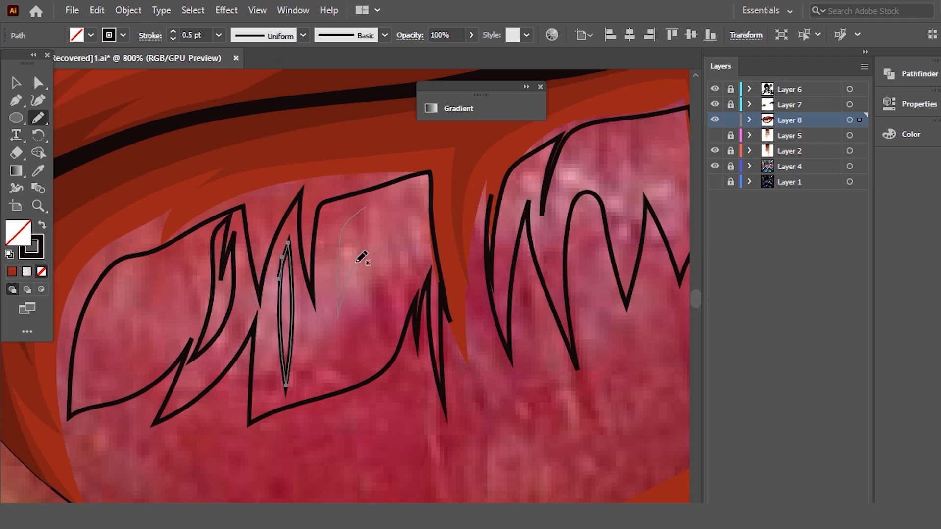
pyautogui.moveTo(371, 208); pyautogui.dragTo(368, 210)
# - Draw four narrow inner highlight slivers inside the second lower-lip highlight shape
pyautogui.moveTo(515, 194)
pyautogui.mouseDown()
pyautogui.moveTo(500, 235)
pyautogui.moveTo(523, 218)
pyautogui.moveTo(539, 158)
pyautogui.moveTo(553, 178)
pyautogui.mouseUp()
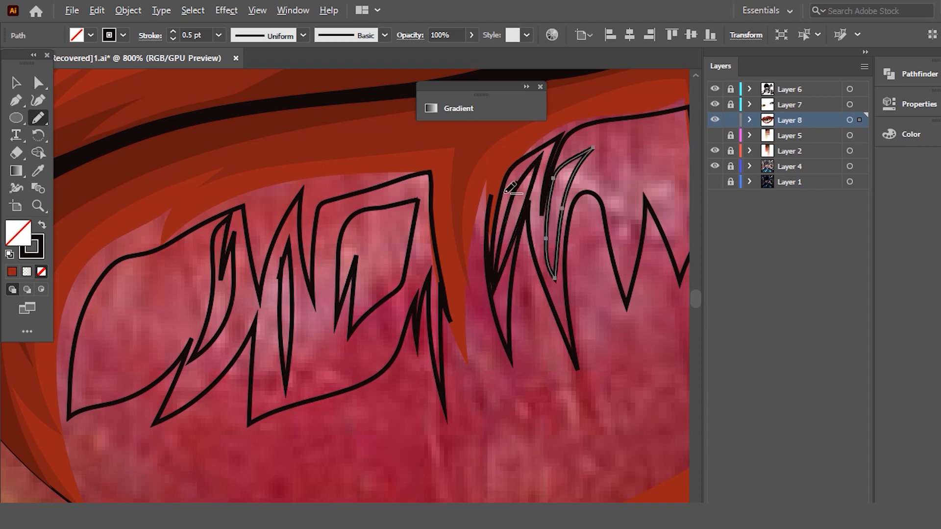
pyautogui.scroll(-3, 495, 198)
pyautogui.scroll(3, 599, 195)
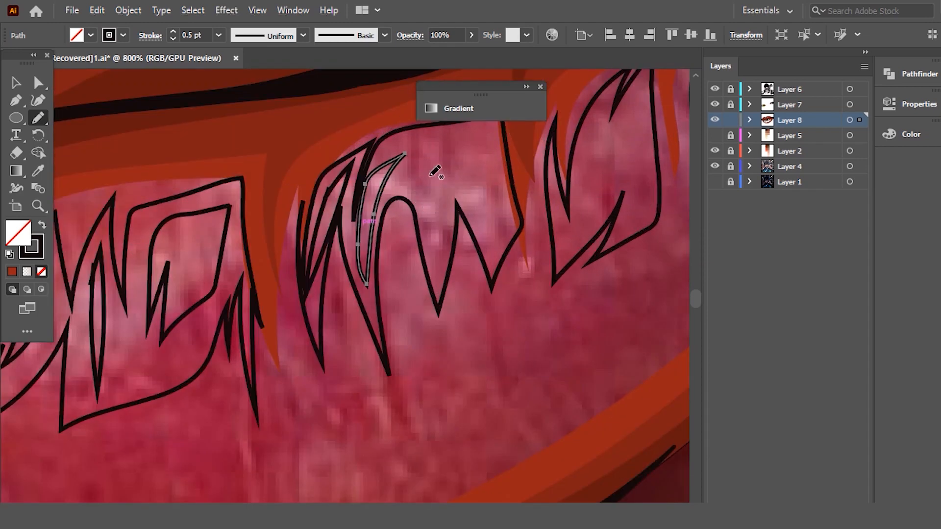
pyautogui.moveTo(437, 181); pyautogui.dragTo(443, 166)
pyautogui.moveTo(467, 153); pyautogui.dragTo(493, 243)
pyautogui.moveTo(455, 155); pyautogui.dragTo(458, 157)
# - Select the 0.25 pt outline of the whole lips and send it to the back
pyautogui.scroll(-2, 471, 197)
pyautogui.click(16, 87)
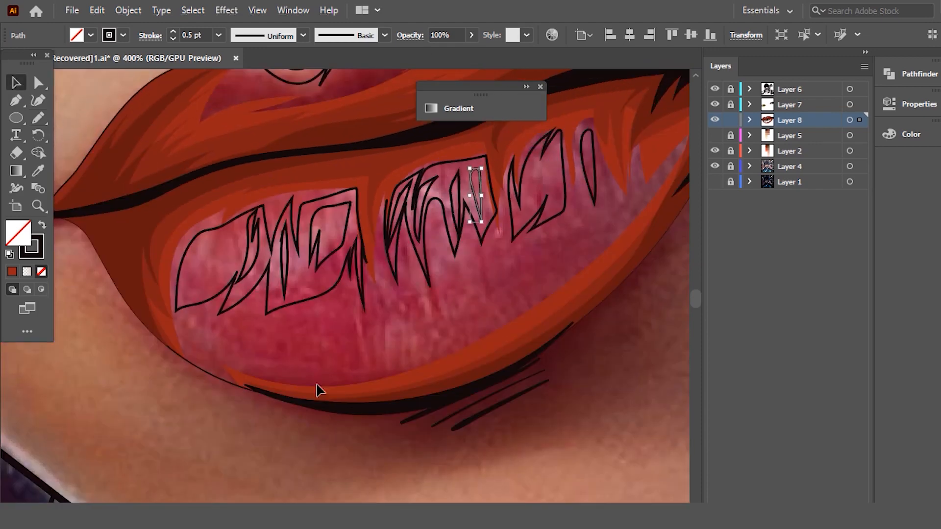
pyautogui.rightClick(219, 377)
pyautogui.moveTo(272, 310)
pyautogui.click(483, 358)
# - Fill the lip outline shape with the orange-red third swatch of the red column using the Eyedropper
pyautogui.scroll(-8, 490, 304)
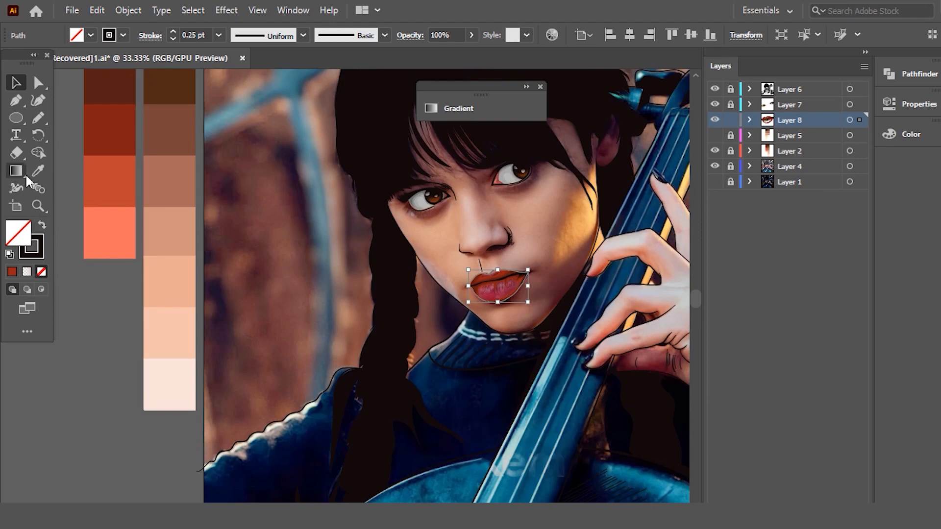
pyautogui.press('i')
pyautogui.click(121, 195)
pyautogui.press('v')
# - Group the four outer highlight shapes on the lower lip together with the cupid's bow highlight
pyautogui.scroll(2, 552, 247)
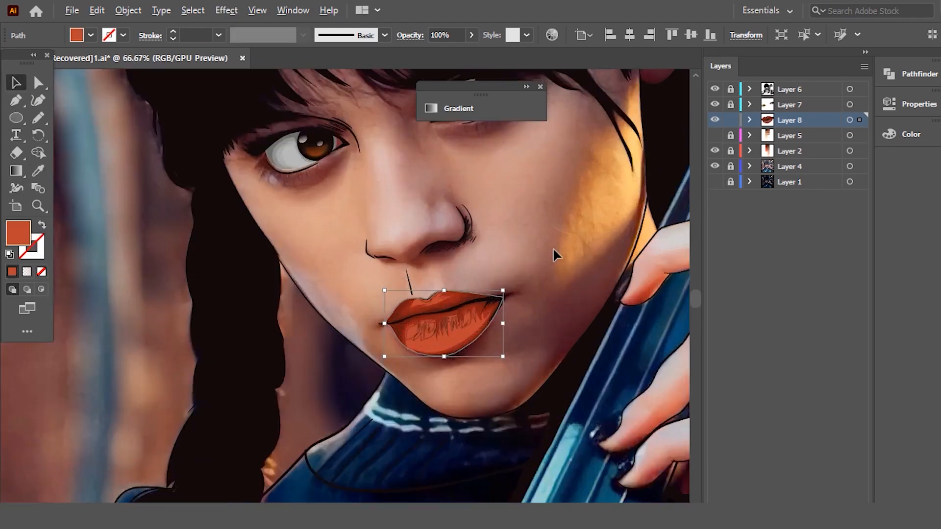
pyautogui.scroll(2, 544, 255)
pyautogui.scroll(3, 325, 374)
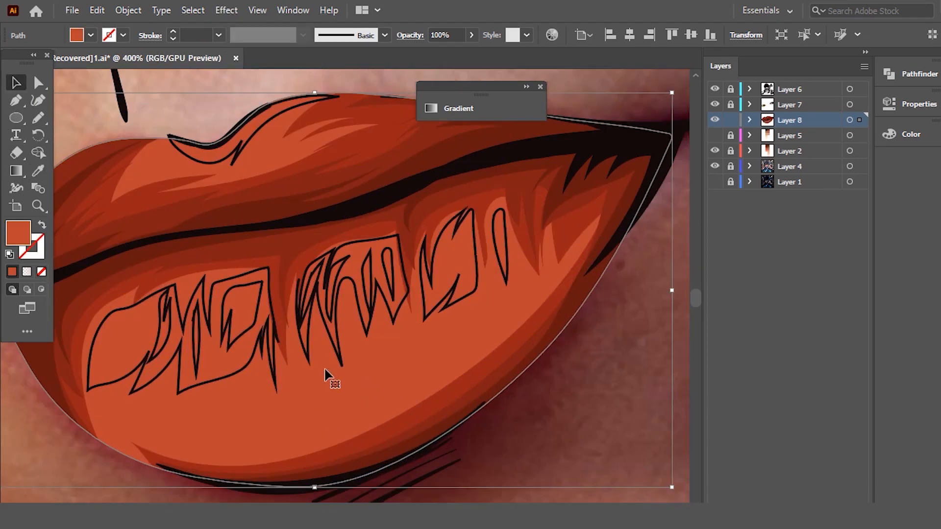
pyautogui.click(234, 379)
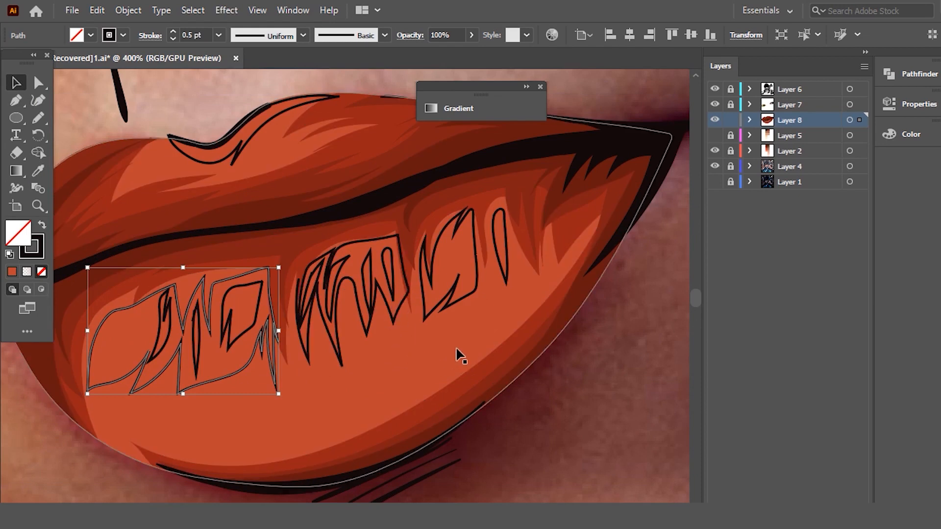
pyautogui.click(364, 372)
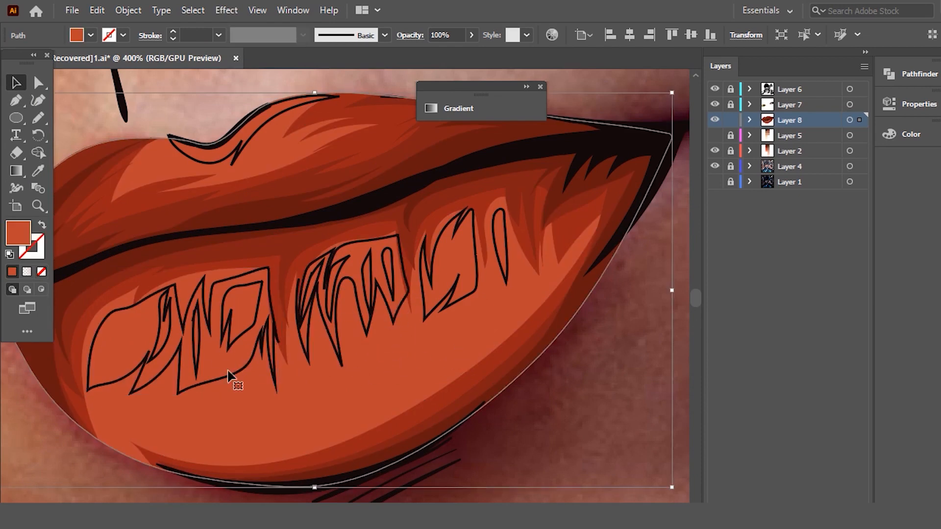
pyautogui.click(230, 378)
pyautogui.keyDown('shift'); pyautogui.click(342, 349); pyautogui.keyUp('shift')
pyautogui.keyDown('shift'); pyautogui.click(443, 312); pyautogui.keyUp('shift')
pyautogui.keyDown('shift'); pyautogui.click(505, 272); pyautogui.keyUp('shift')
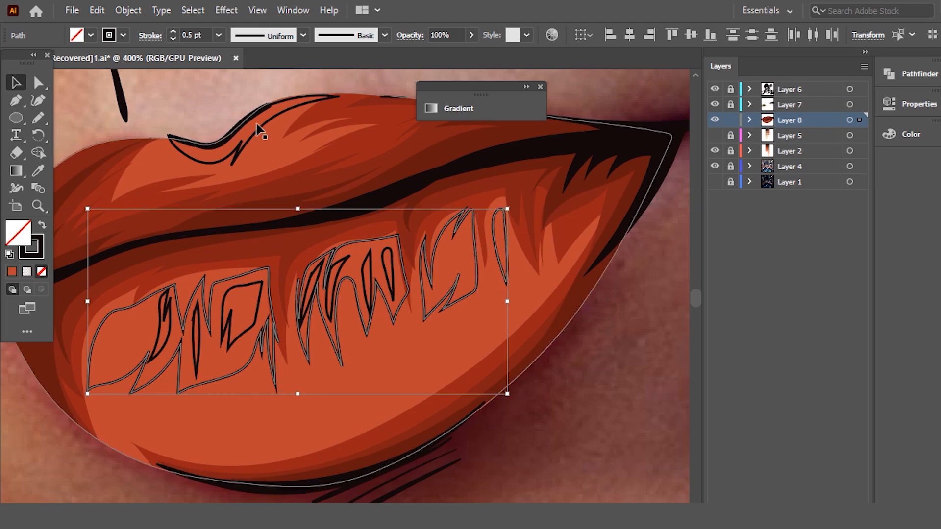
pyautogui.rightClick(293, 168)
pyautogui.click(359, 243)
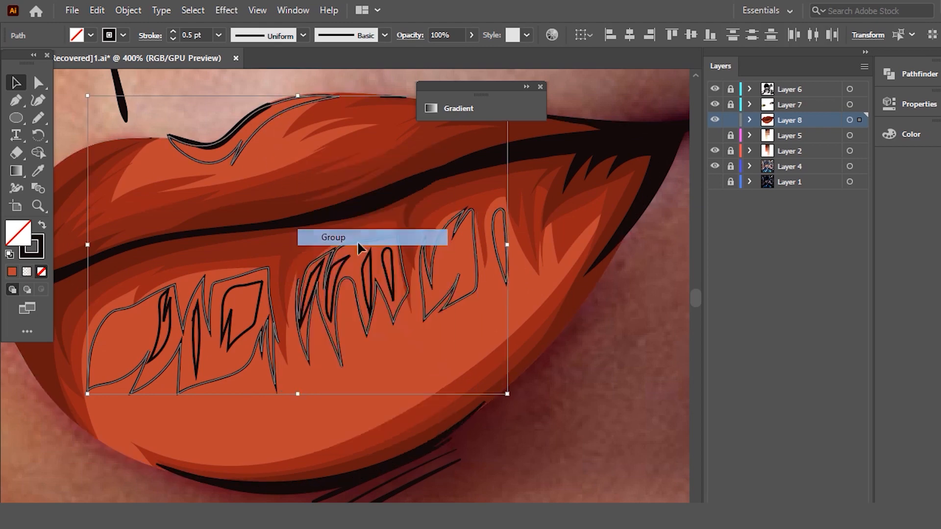
# - Fill the highlight group with the lightest salmon swatch of the red column using the Eyedropper, and deselect it
pyautogui.hotkey('ctrl', '1')
pyautogui.scroll(-3, 441, 264)
pyautogui.click(38, 171)
pyautogui.scroll(-3, 215, 188)
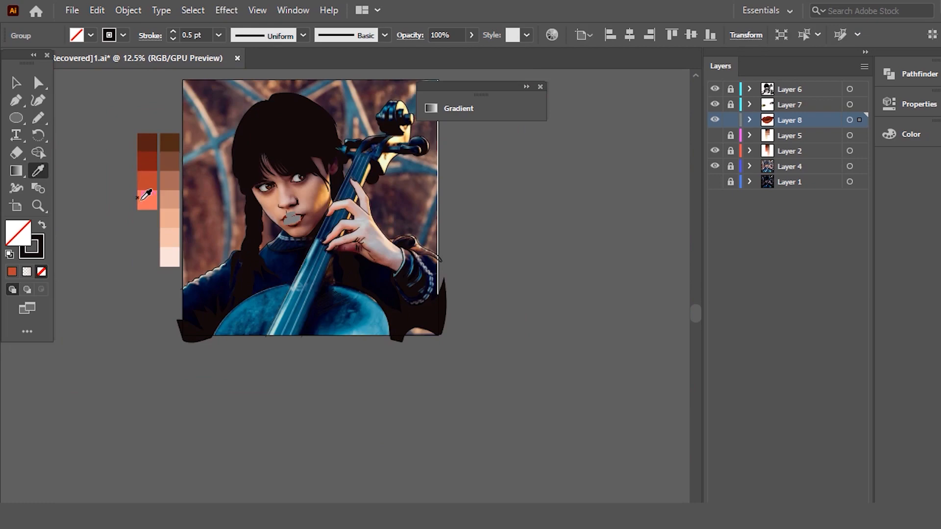
pyautogui.click(141, 193)
pyautogui.scroll(2, 338, 214)
pyautogui.scroll(6, 238, 215)
pyautogui.click(19, 87)
pyautogui.click(479, 299)
# - Recolor the base lip shape by sampling the third shading shape's red and raising the brightness of the fill
pyautogui.scroll(-2, 480, 301)
pyautogui.scroll(4, 370, 267)
pyautogui.scroll(-2, 426, 276)
pyautogui.scroll(3, 490, 296)
pyautogui.click(415, 308)
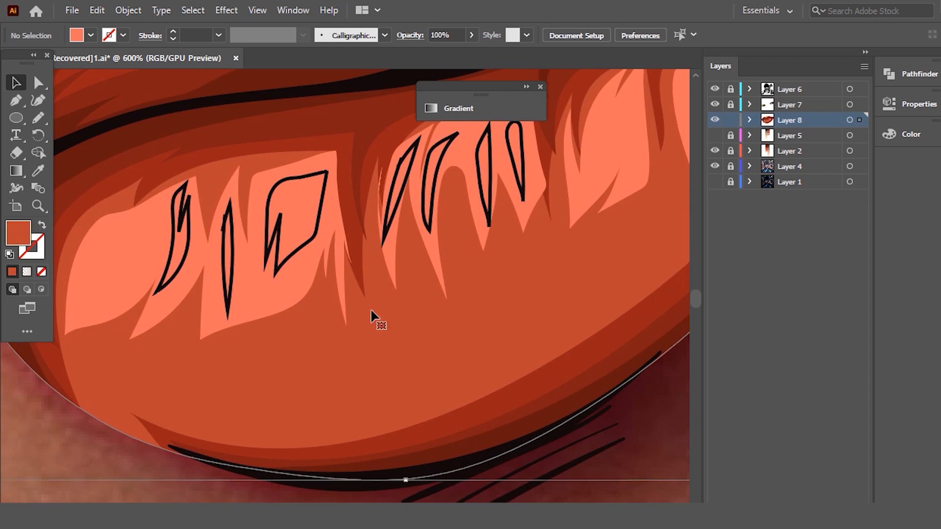
pyautogui.press('i')
pyautogui.click(518, 385)
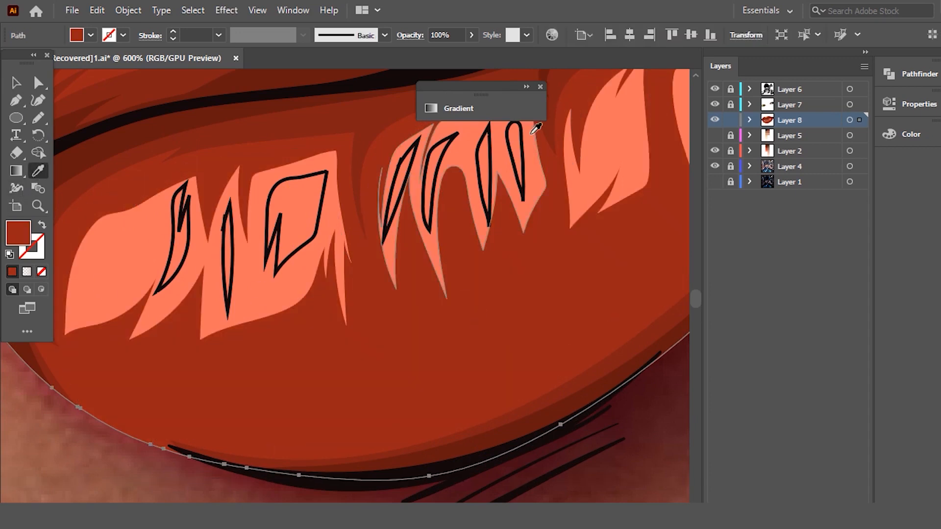
pyautogui.click(921, 139)
pyautogui.moveTo(795, 202); pyautogui.dragTo(808, 201)
pyautogui.click(16, 86)
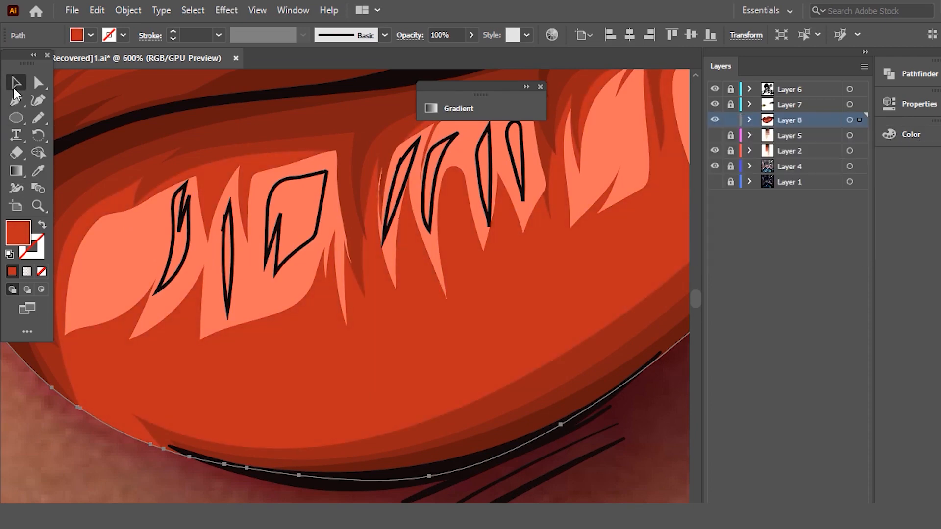
# - Recolor the outer highlight group by sampling the base lip red, then set about 67% saturation and 79% brightness, and deselect it
pyautogui.scroll(-1, 373, 210)
pyautogui.click(337, 254)
pyautogui.scroll(1, 337, 253)
pyautogui.click(37, 170)
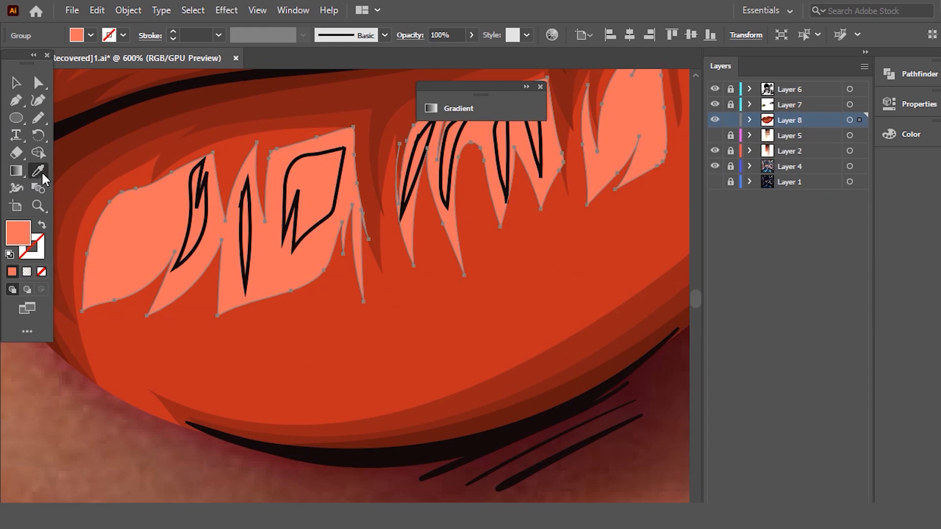
pyautogui.click(490, 259)
pyautogui.click(910, 134)
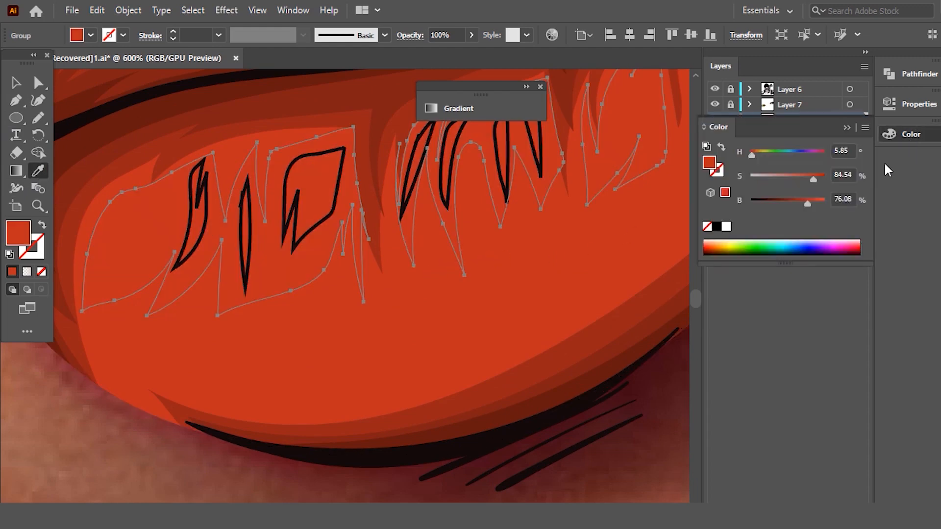
pyautogui.click(810, 200)
pyautogui.moveTo(809, 178); pyautogui.dragTo(800, 176)
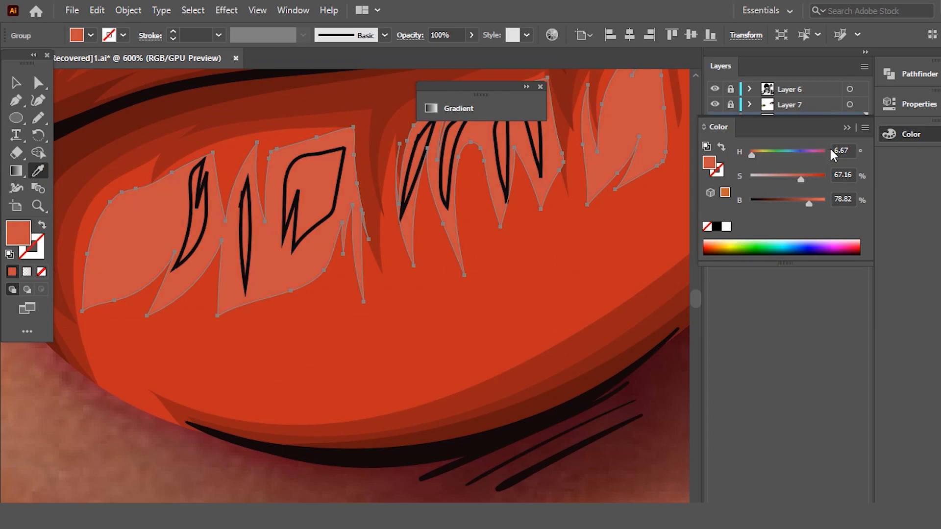
pyautogui.click(846, 127)
pyautogui.scroll(-3, 513, 210)
pyautogui.scroll(5, 525, 213)
pyautogui.scroll(1, 526, 214)
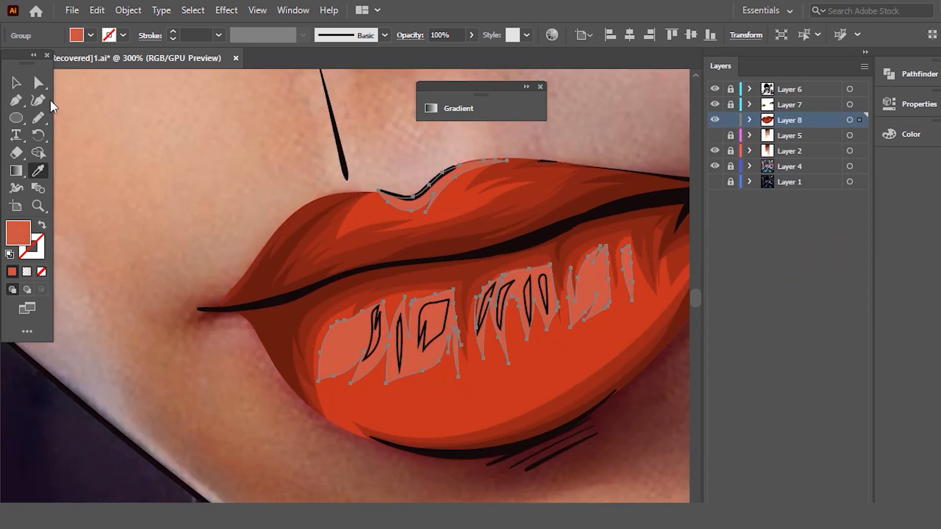
pyautogui.click(16, 83)
pyautogui.click(124, 137)
# - Select all seven inner highlight outlines on the lower lip together
pyautogui.scroll(2, 460, 315)
pyautogui.click(391, 333)
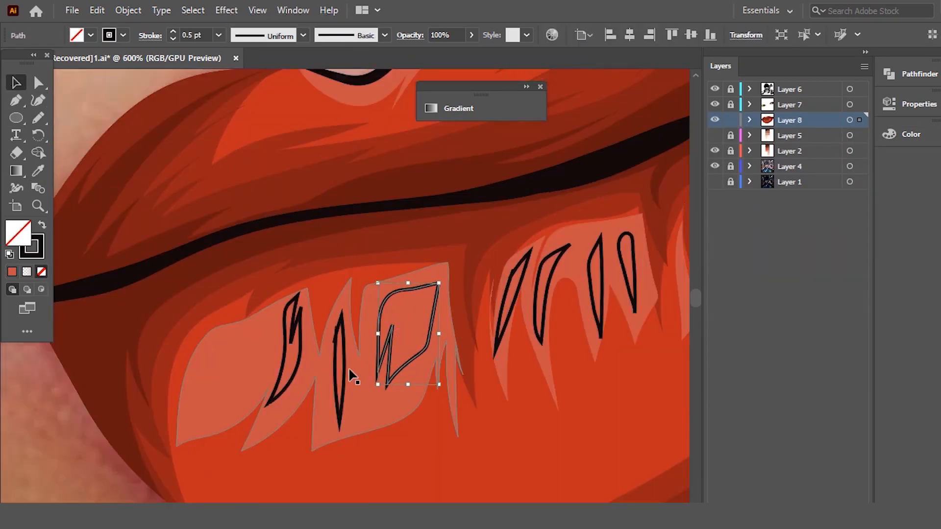
pyautogui.keyDown('shift'); pyautogui.click(342, 368); pyautogui.keyUp('shift')
pyautogui.keyDown('shift'); pyautogui.click(300, 338); pyautogui.keyUp('shift')
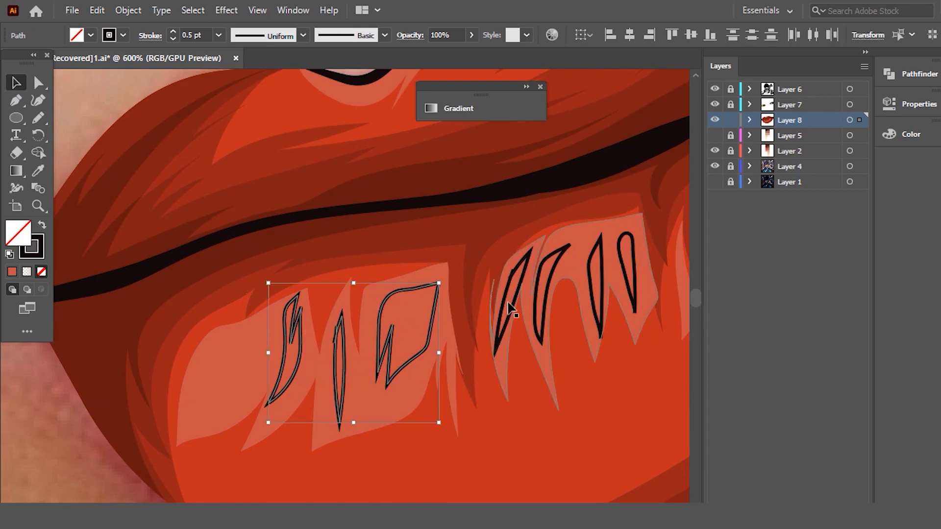
pyautogui.keyDown('shift'); pyautogui.click(511, 311); pyautogui.keyUp('shift')
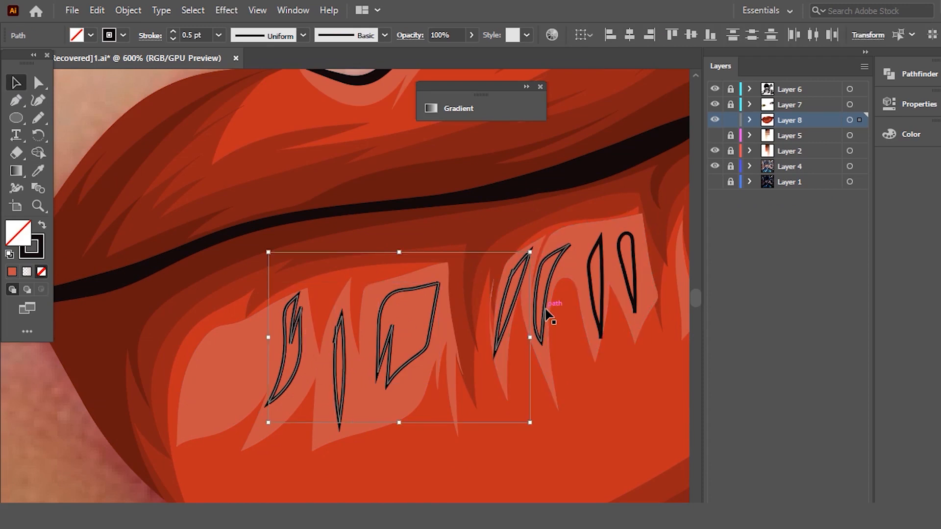
pyautogui.keyDown('shift'); pyautogui.click(547, 313); pyautogui.keyUp('shift')
pyautogui.keyDown('shift'); pyautogui.click(602, 306); pyautogui.keyUp('shift')
pyautogui.keyDown('shift'); pyautogui.click(632, 295); pyautogui.keyUp('shift')
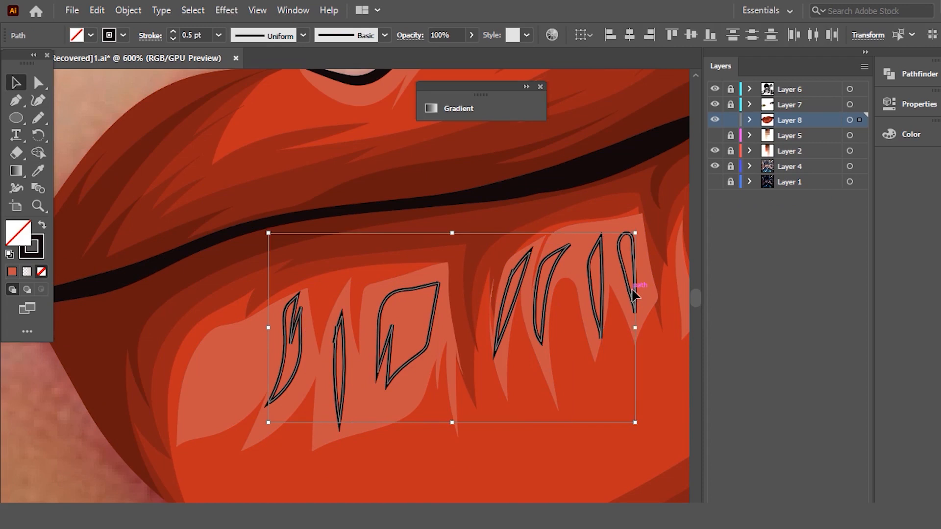
pyautogui.rightClick(481, 232)
pyautogui.click(571, 333)
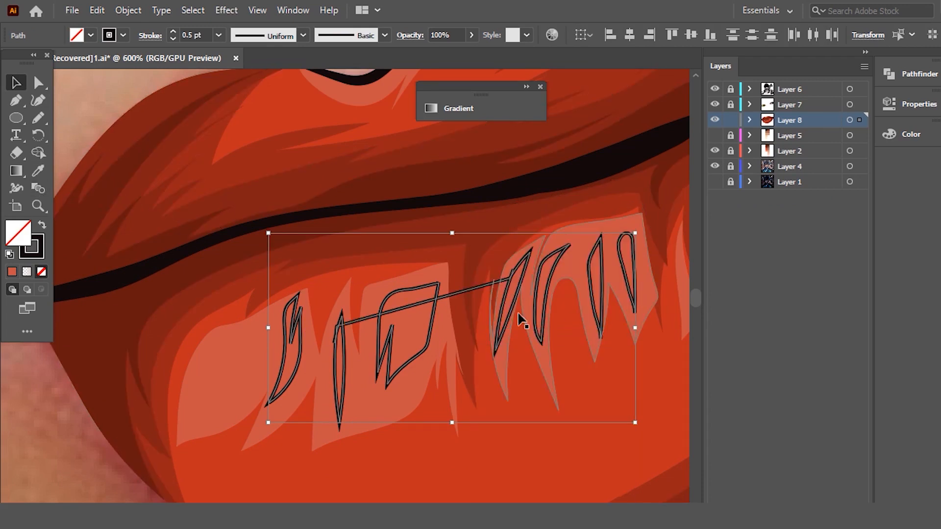
pyautogui.hotkey('ctrl', 'z')
# - Group the seven inner highlight outlines and fill them from the outer highlight color, adjusted to about 44% saturation and 84% brightness
pyautogui.rightClick(504, 309)
pyautogui.click(533, 324)
pyautogui.click(38, 173)
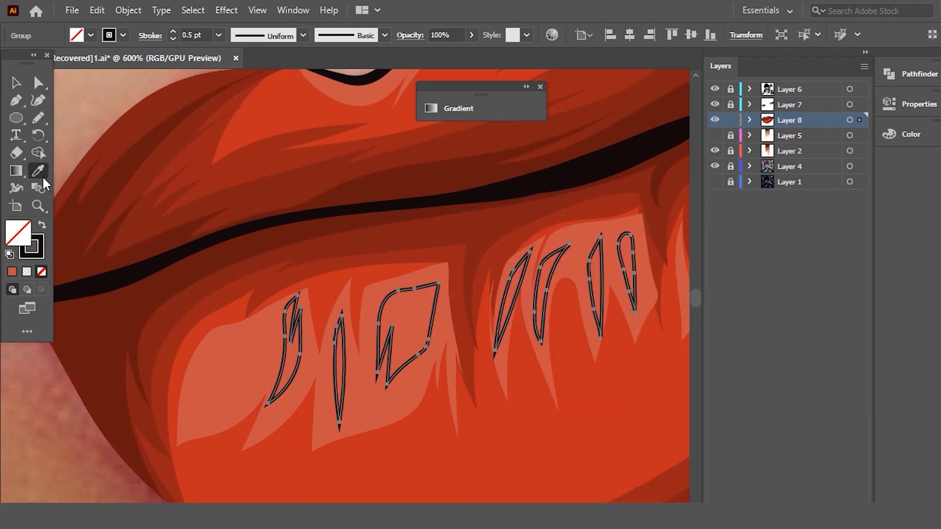
pyautogui.click(260, 329)
pyautogui.click(926, 137)
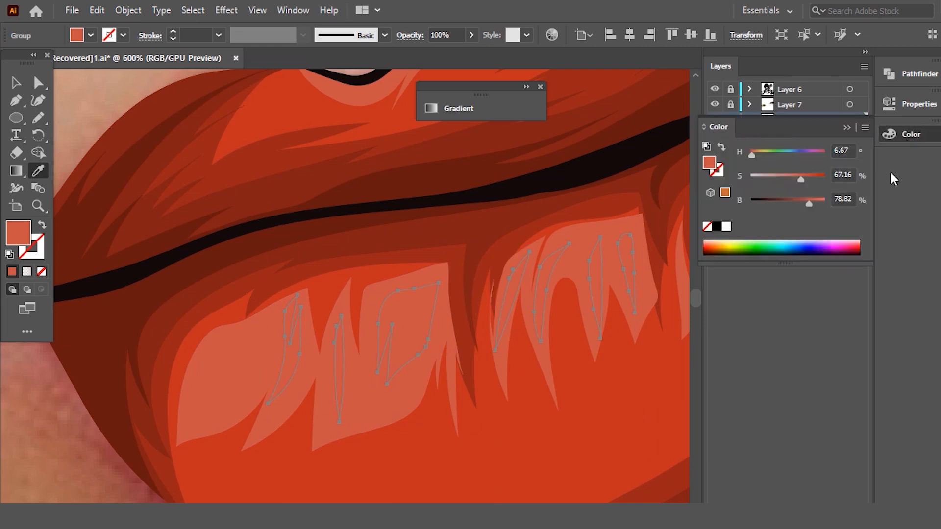
pyautogui.moveTo(810, 203); pyautogui.dragTo(784, 174)
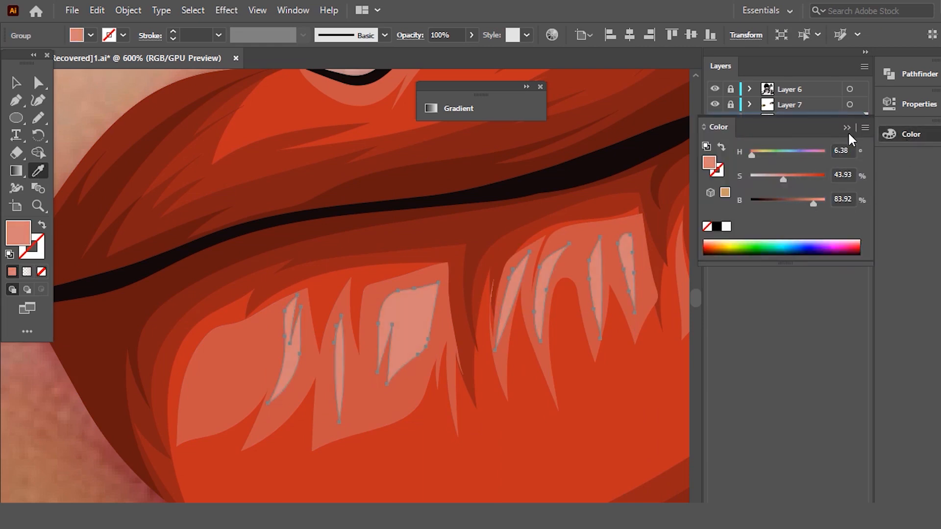
pyautogui.hotkey('ctrl', '-')
pyautogui.hotkey('ctrl', '-')
pyautogui.click(12, 86)
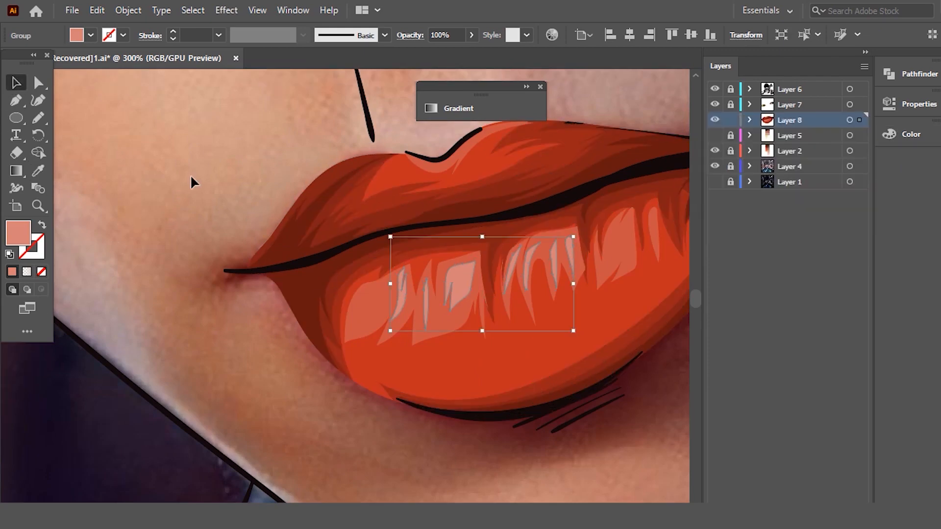
pyautogui.click(190, 174)
# - Refill the outer highlight group from the base lip red, adjusted to about 72% saturation and 85% brightness, and deselect it
pyautogui.scroll(-2, 326, 196)
pyautogui.scroll(1, 470, 223)
pyautogui.scroll(-1, 517, 229)
pyautogui.scroll(2, 420, 270)
pyautogui.scroll(1, 413, 272)
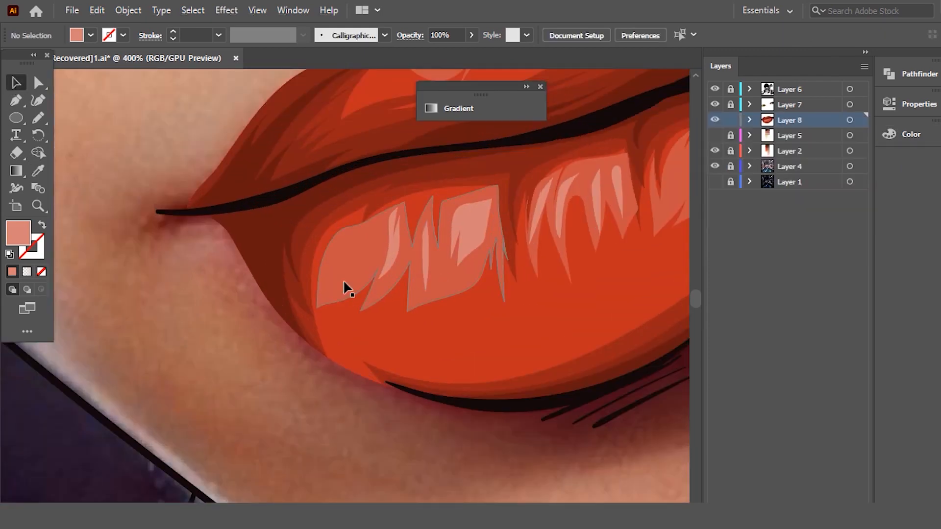
pyautogui.scroll(1, 380, 282)
pyautogui.click(481, 287)
pyautogui.scroll(1, 481, 287)
pyautogui.click(261, 282)
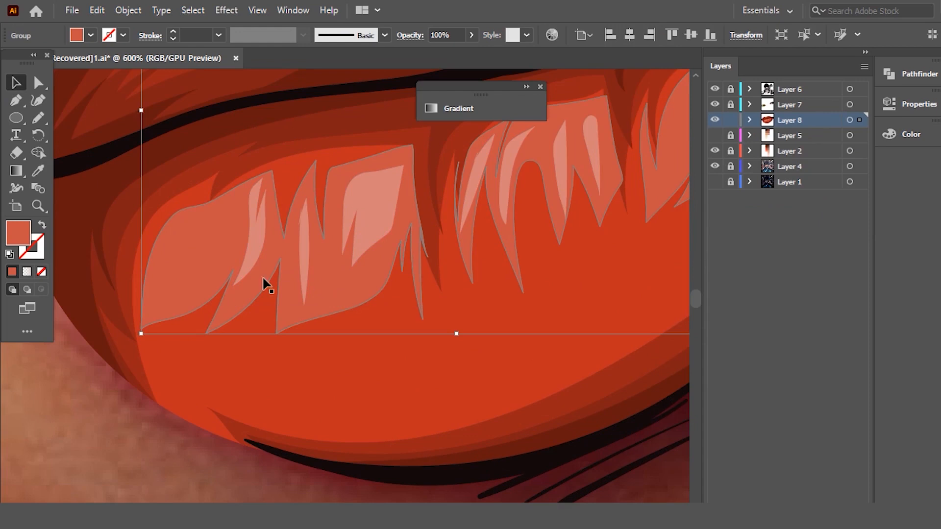
pyautogui.click(38, 170)
pyautogui.click(466, 336)
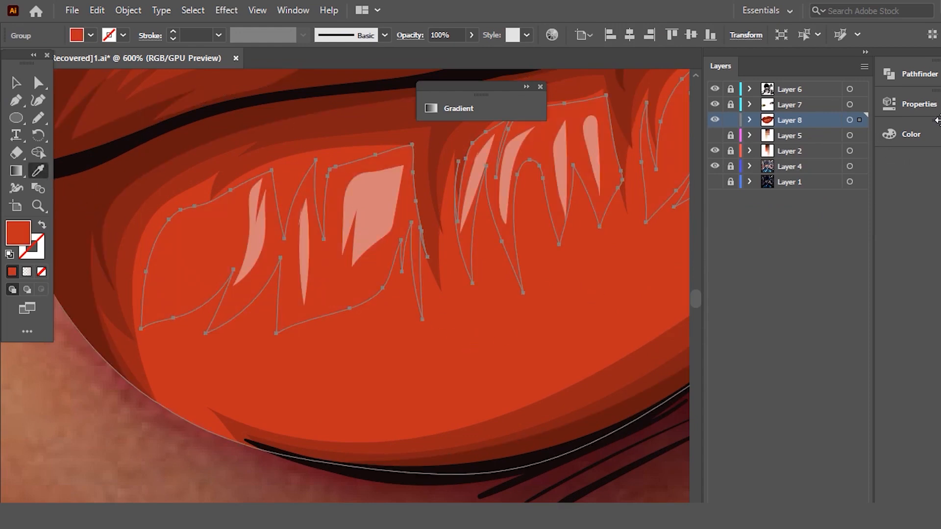
pyautogui.click(912, 135)
pyautogui.moveTo(793, 199); pyautogui.dragTo(803, 177)
pyautogui.click(806, 181)
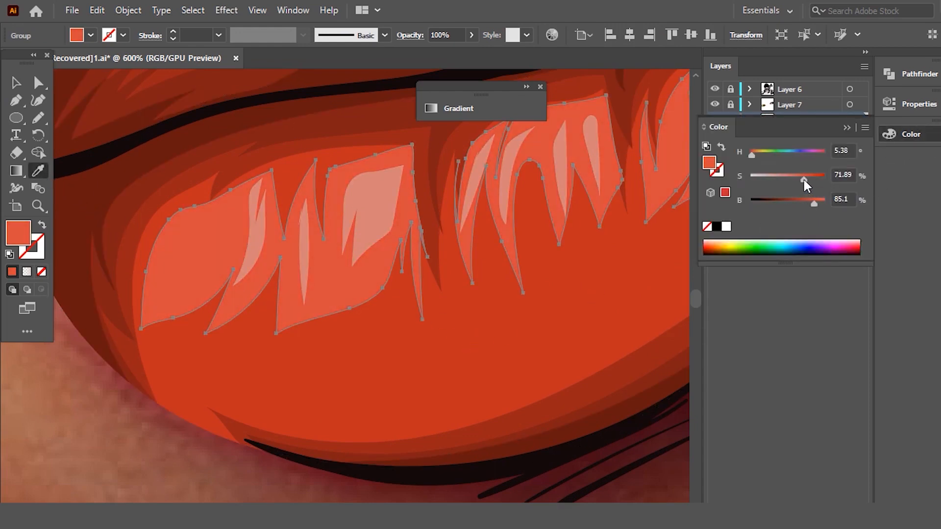
pyautogui.click(846, 129)
pyautogui.scroll(-3, 374, 250)
pyautogui.click(16, 83)
pyautogui.click(116, 122)
# - Examine the recolored lips close up and at a distance, and close the floating Gradient window
pyautogui.scroll(-3, 496, 181)
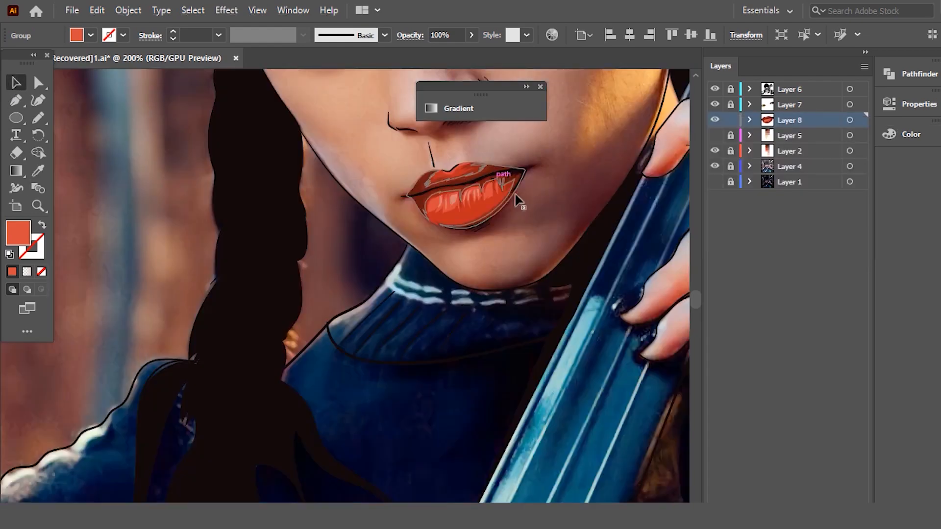
pyautogui.scroll(-3, 567, 269)
pyautogui.scroll(4, 567, 269)
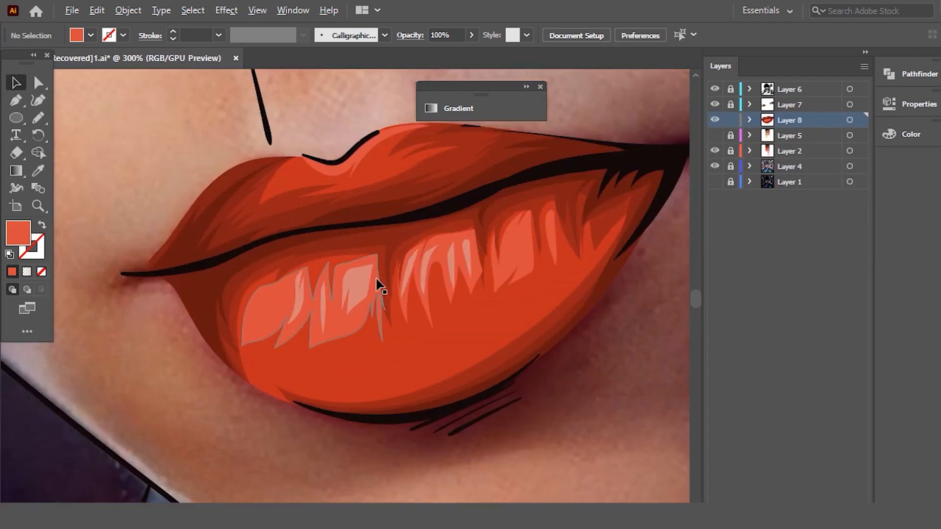
pyautogui.scroll(2, 381, 286)
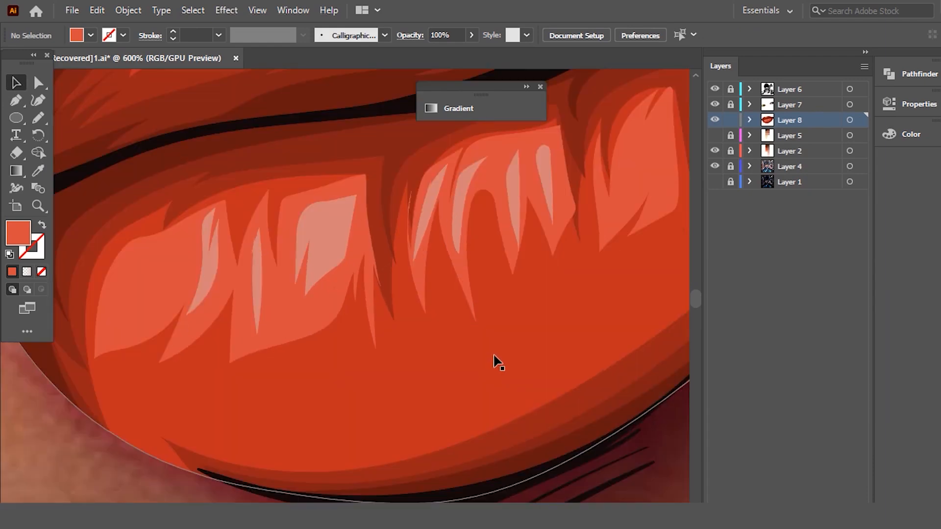
pyautogui.click(494, 356)
pyautogui.scroll(-3, 476, 269)
pyautogui.hotkey('ctrl', 'h')
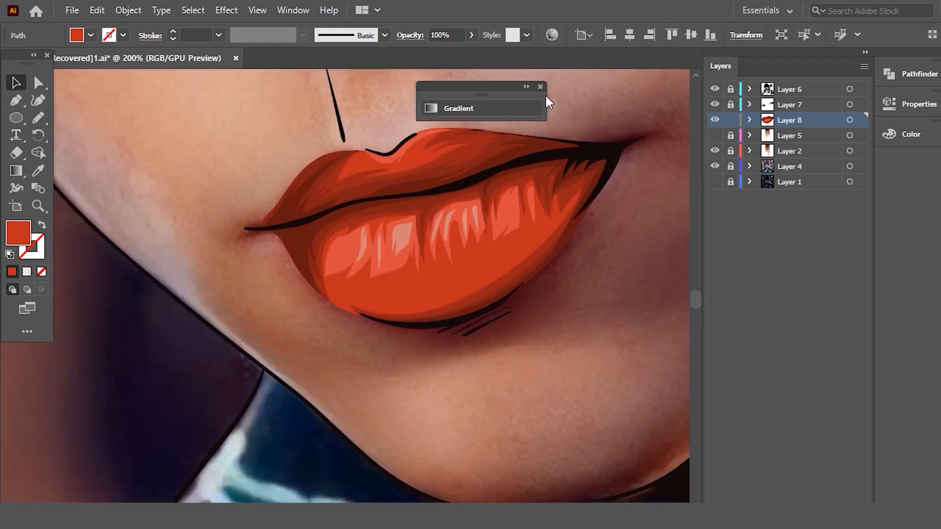
pyautogui.click(541, 86)
# - Compare the lip artwork with the photo underneath by hiding Layer 8 and showing it again
pyautogui.scroll(-3, 529, 135)
pyautogui.scroll(-2, 519, 190)
pyautogui.scroll(3, 568, 203)
pyautogui.click(715, 120)
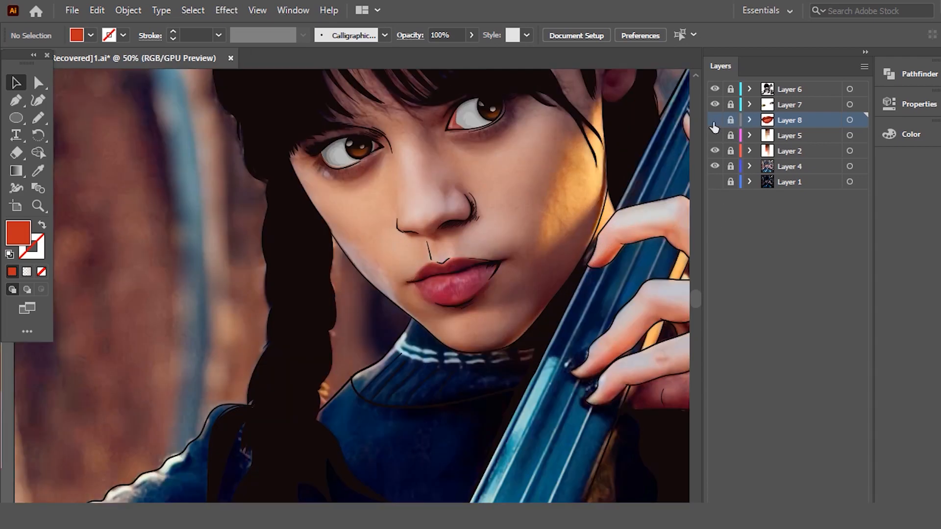
pyautogui.click(714, 120)
# - Unlock Layer 8 and select all of its lip artwork
pyautogui.click(730, 119)
pyautogui.click(849, 120)
pyautogui.scroll(3, 429, 231)
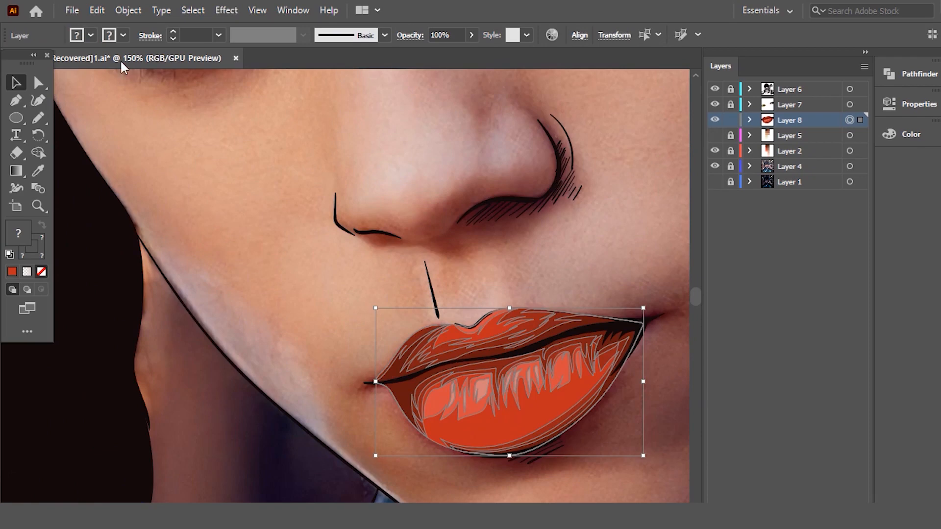
# - Try a color balance adjustment of -14% red and -1% blue on the lip artwork, and undo it
pyautogui.click(72, 11)
pyautogui.moveTo(97, 10)
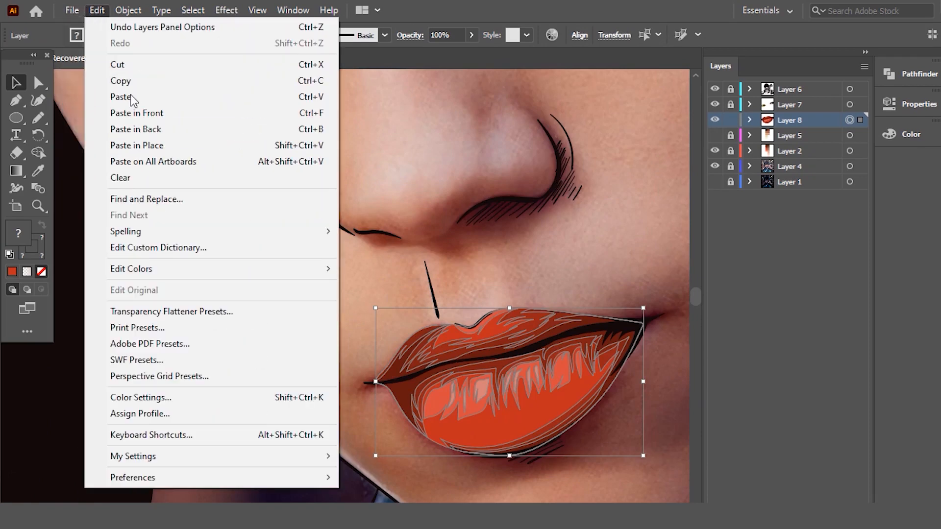
pyautogui.moveTo(279, 269)
pyautogui.click(419, 305)
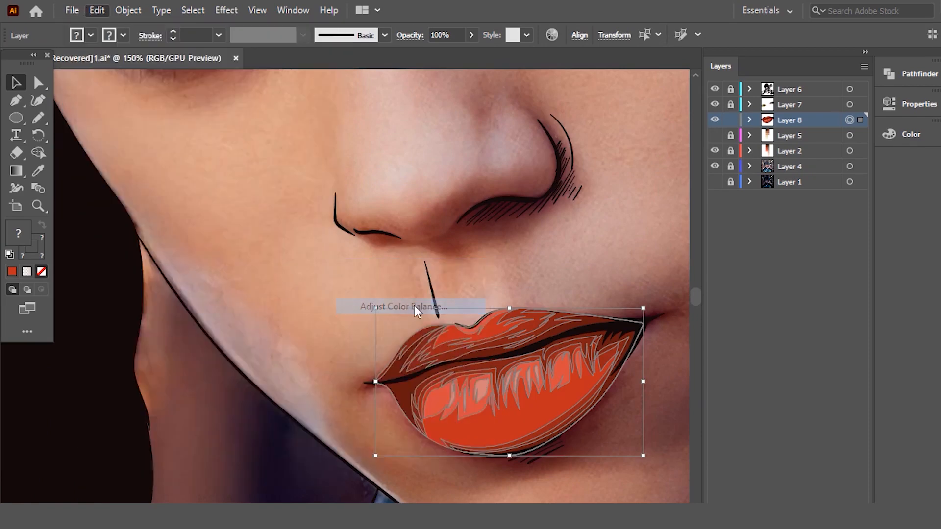
pyautogui.click(450, 484)
pyautogui.moveTo(542, 248); pyautogui.dragTo(561, 238)
pyautogui.moveTo(585, 312); pyautogui.dragTo(581, 312)
pyautogui.moveTo(604, 233); pyautogui.dragTo(650, 225)
pyautogui.moveTo(628, 297); pyautogui.dragTo(627, 349)
pyautogui.click(630, 324)
pyautogui.moveTo(623, 303); pyautogui.dragTo(621, 302)
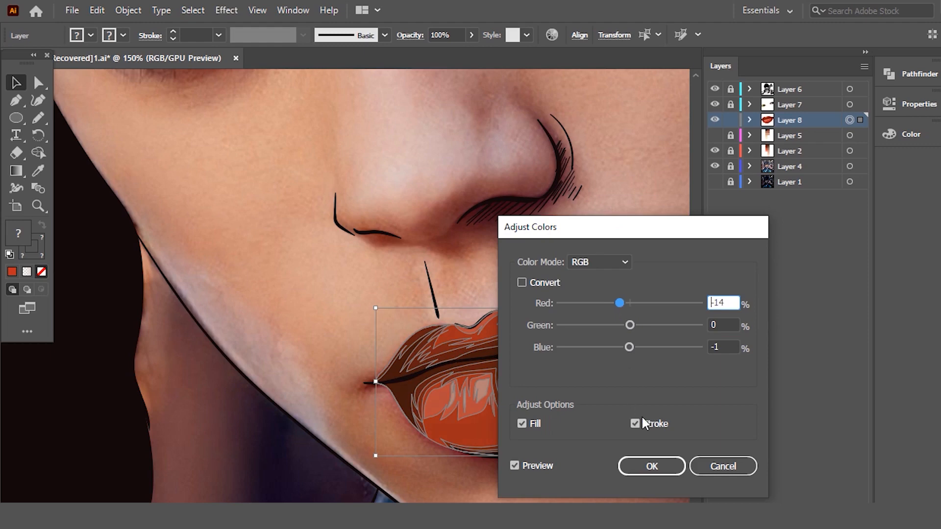
pyautogui.click(649, 466)
pyautogui.click(442, 297)
pyautogui.scroll(-3, 442, 297)
pyautogui.hotkey('ctrl', 'z')
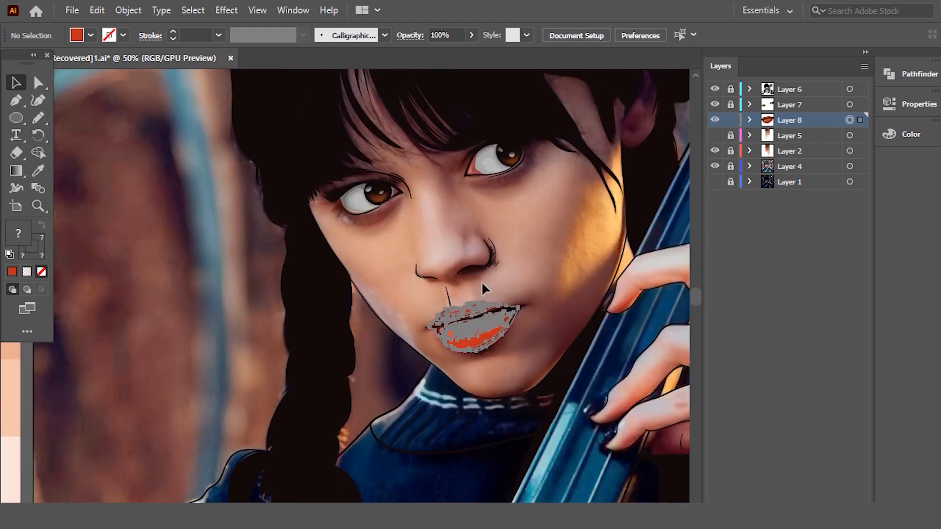
# - Adjust the color balance of the selected lip artwork with green at -8% and red and blue at 0%
pyautogui.scroll(4, 474, 289)
pyautogui.scroll(-2, 474, 289)
pyautogui.click(97, 10)
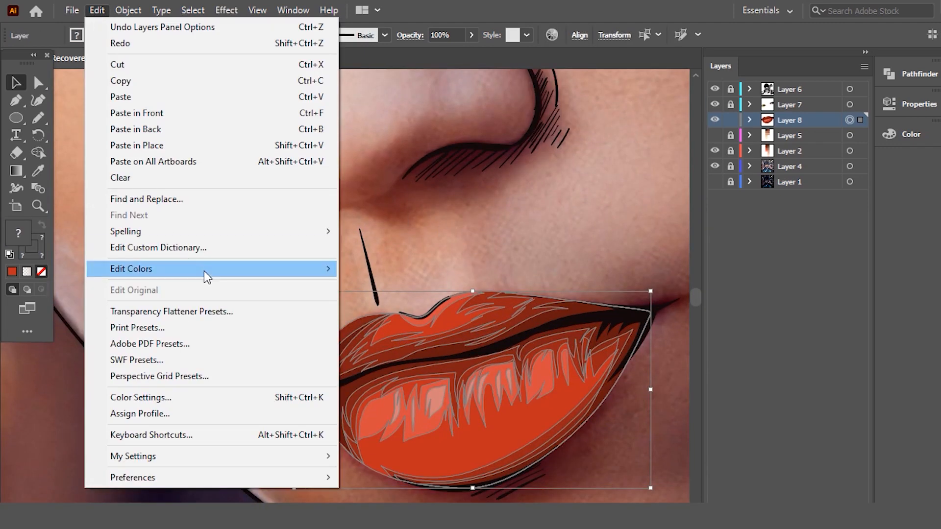
pyautogui.moveTo(205, 272)
pyautogui.click(409, 307)
pyautogui.click(548, 465)
pyautogui.moveTo(629, 302)
pyautogui.mouseDown()
pyautogui.moveTo(636, 325)
pyautogui.moveTo(627, 323)
pyautogui.moveTo(630, 303)
pyautogui.mouseUp()
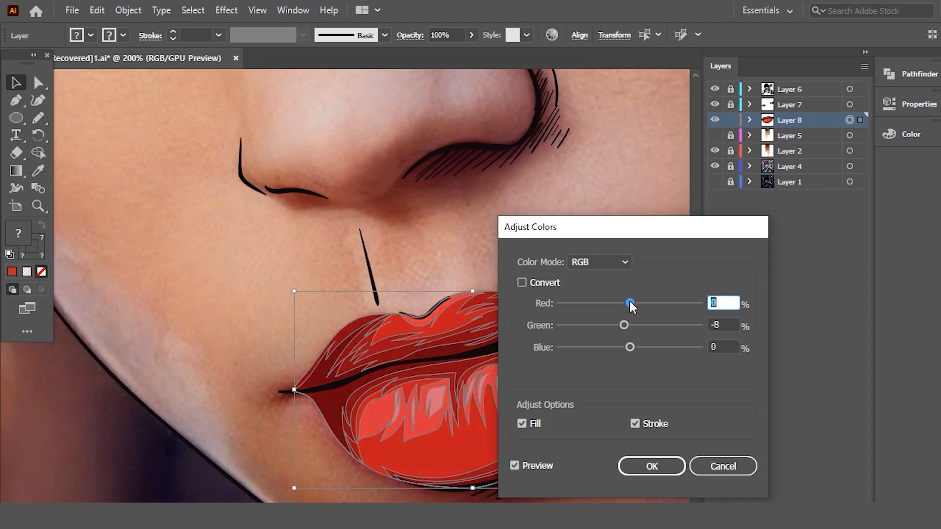
pyautogui.click(636, 465)
pyautogui.scroll(-2, 375, 309)
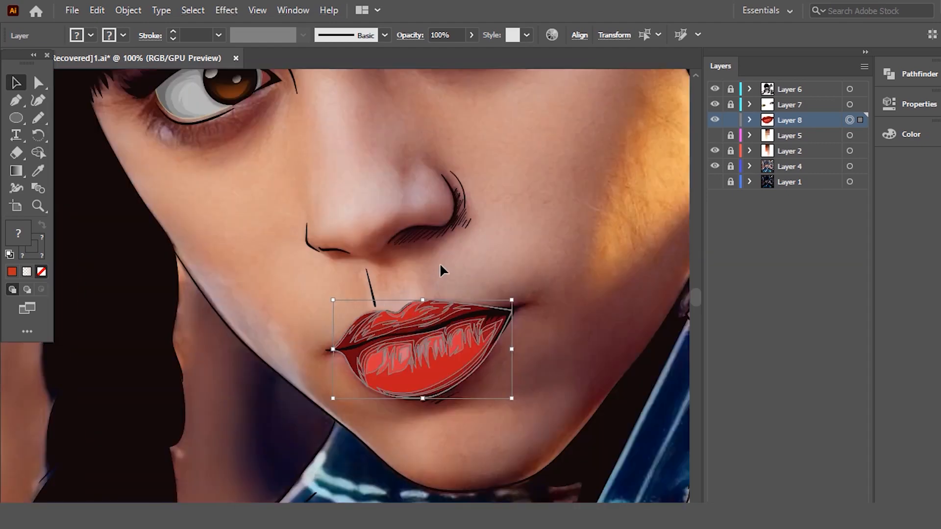